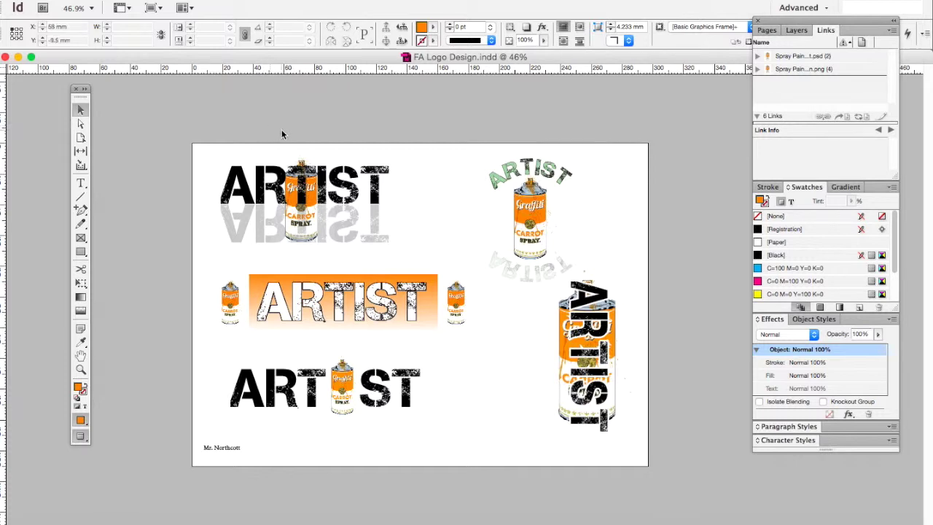
Examine the ARTIST spray-can logo variations on the page and the text and image frames they are built from
{"action": "left_click", "coordinate": [261, 277]}
{"action": "left_click", "coordinate": [310, 185]}
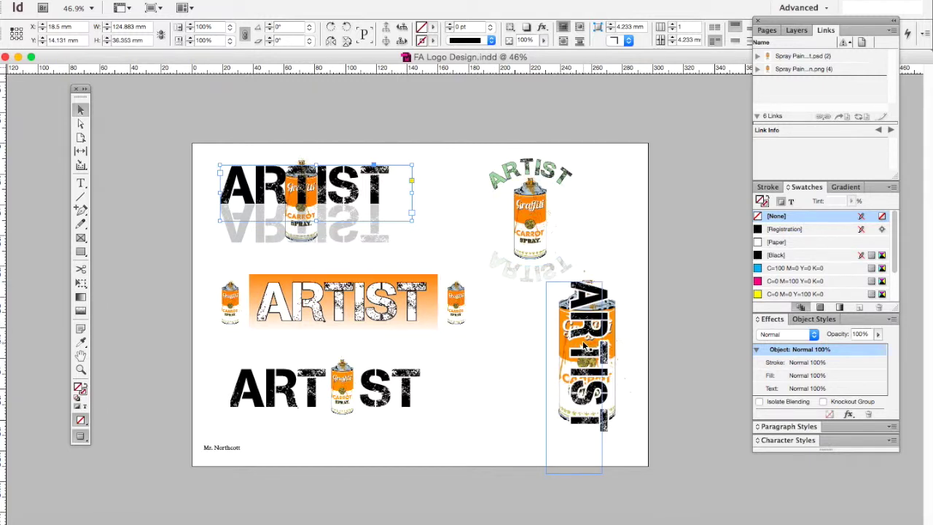
{"action": "left_click", "coordinate": [464, 308]}
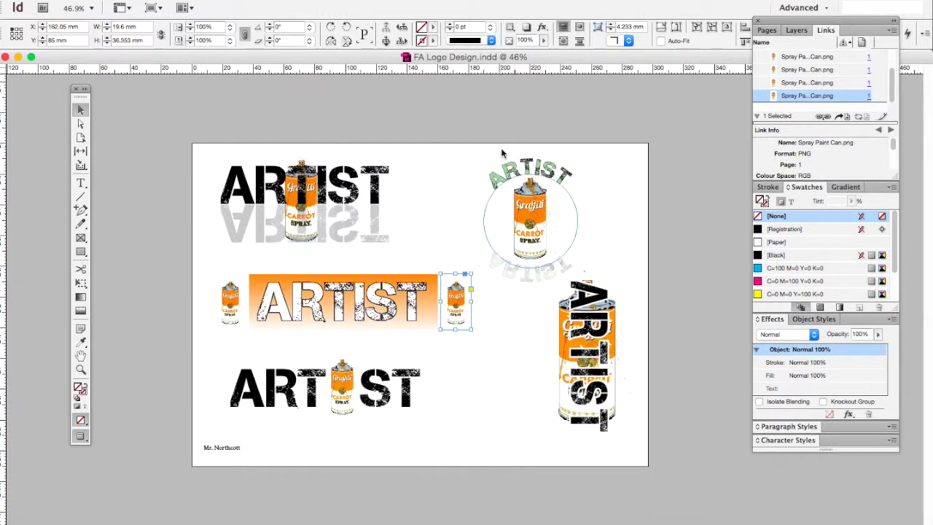
{"action": "left_click_drag", "start_coordinate": [522, 134], "coordinate": [651, 249]}
{"action": "left_click", "coordinate": [651, 250]}
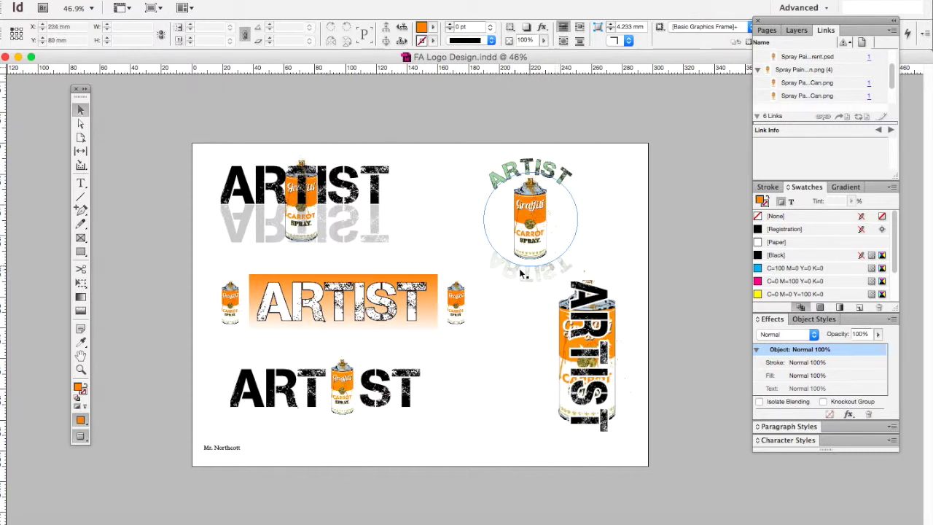
{"action": "left_click", "coordinate": [435, 284]}
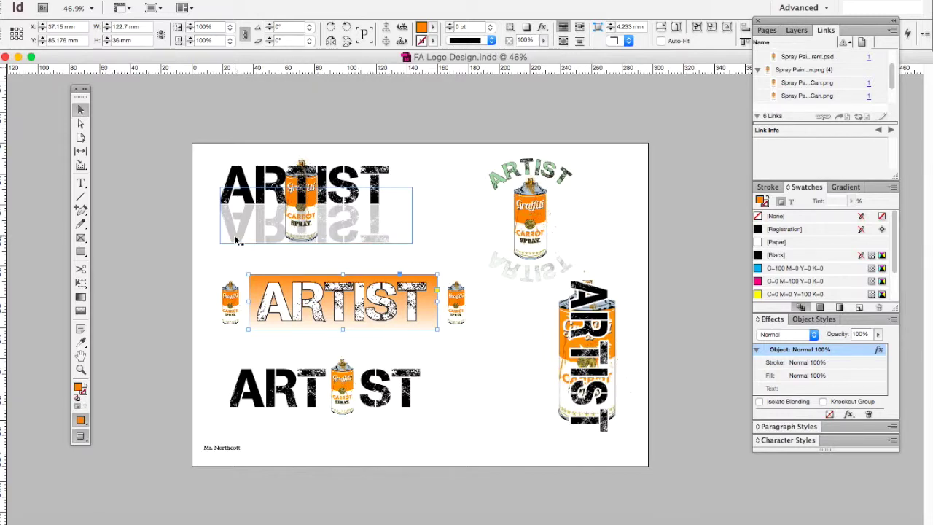
{"action": "left_click", "coordinate": [155, 162]}
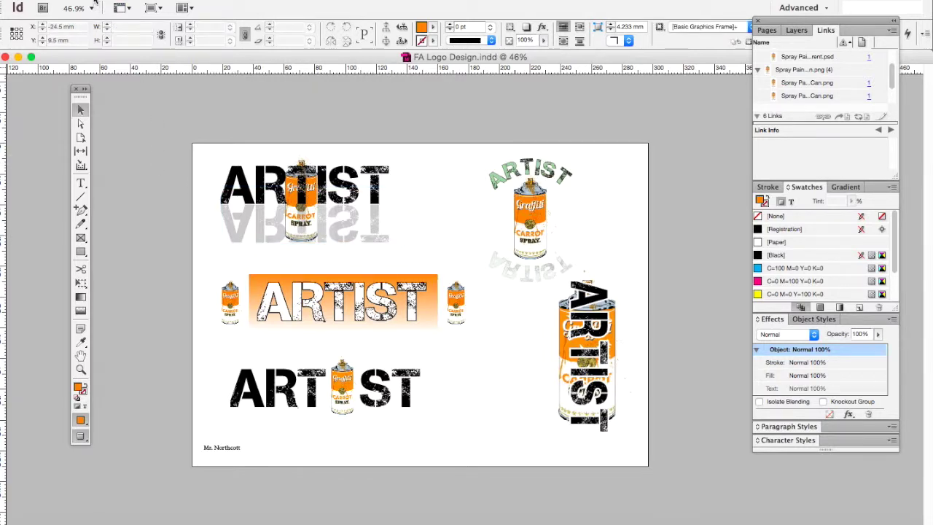
Create a new A4 landscape print document with 4 pages
{"action": "left_click", "coordinate": [91, 0]}
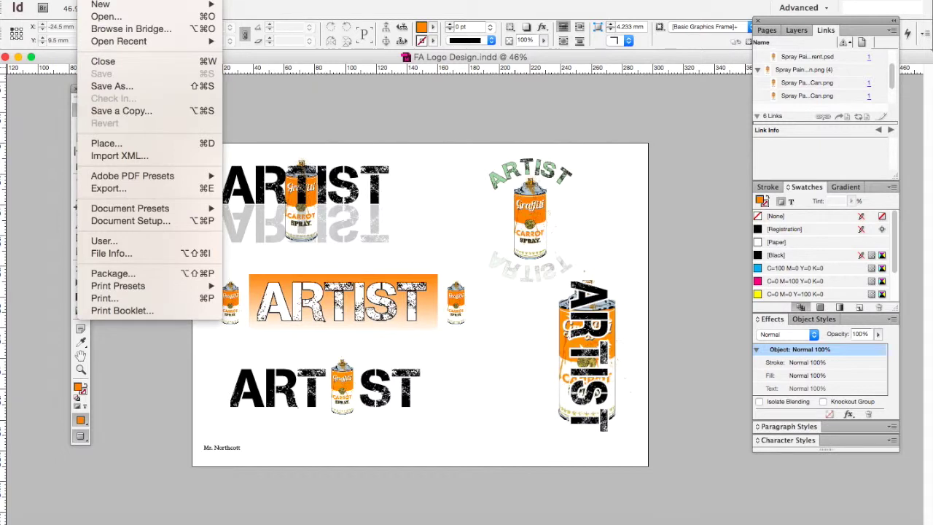
{"action": "mouse_move", "coordinate": [104, 6]}
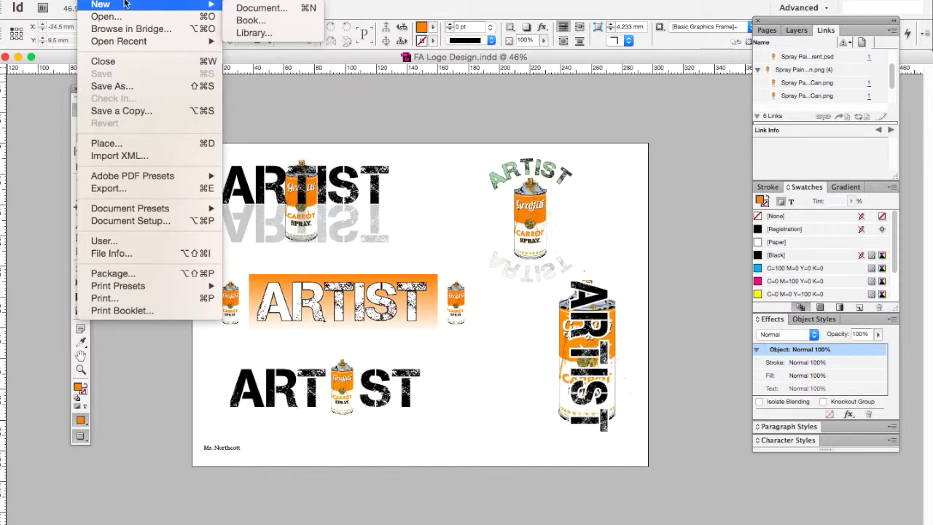
{"action": "left_click", "coordinate": [261, 9]}
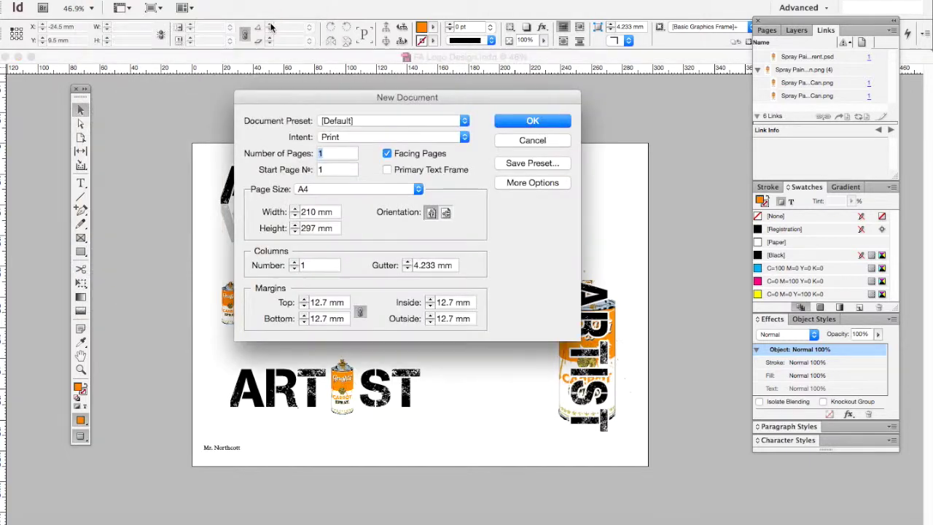
{"action": "type", "text": "3"}
{"action": "left_click", "coordinate": [446, 213]}
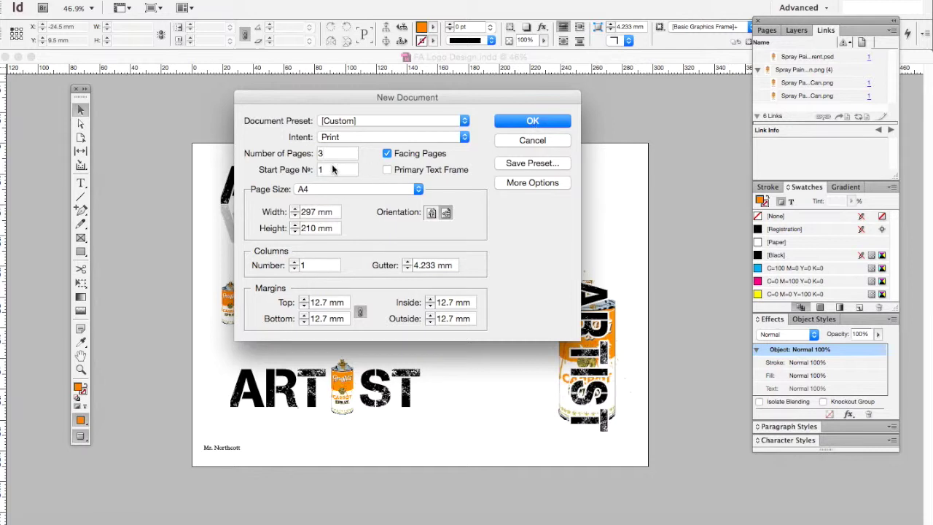
{"action": "key", "text": "BackSpace"}
{"action": "type", "text": "4"}
{"action": "left_click", "coordinate": [526, 121]}
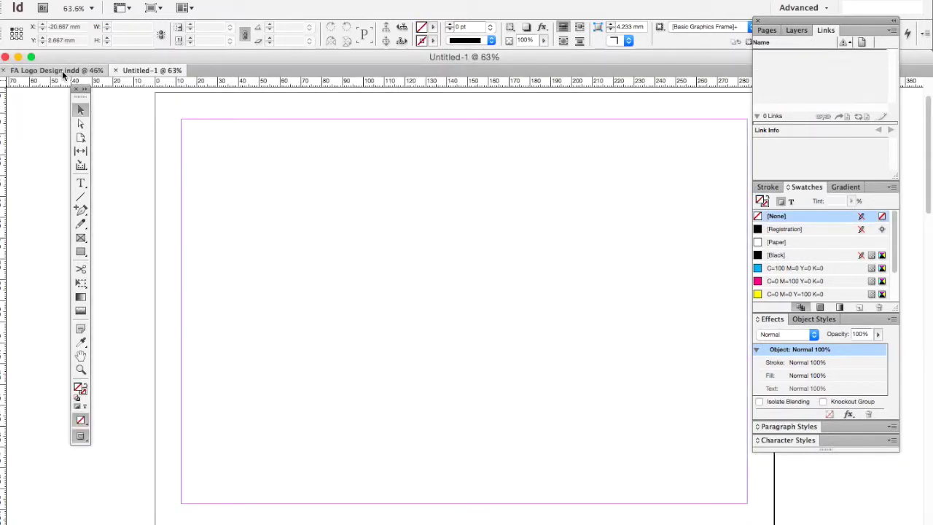
Copy the mirrored ARTIST spray-can logo from FA Logo Design.indd into the new document, placing it near the page's upper-left margin corner
{"action": "left_click", "coordinate": [62, 70]}
{"action": "left_click_drag", "start_coordinate": [167, 133], "coordinate": [391, 241]}
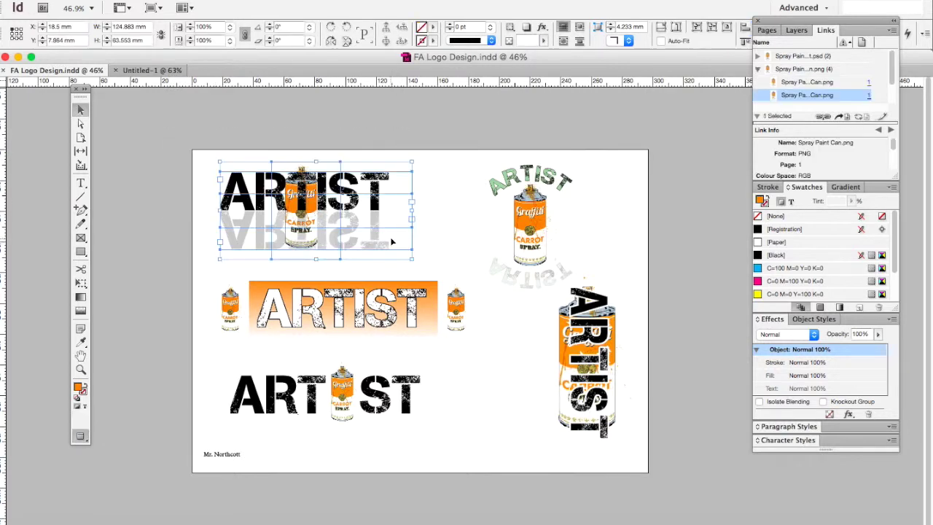
{"action": "left_click", "coordinate": [158, 71]}
{"action": "key", "text": "super+v"}
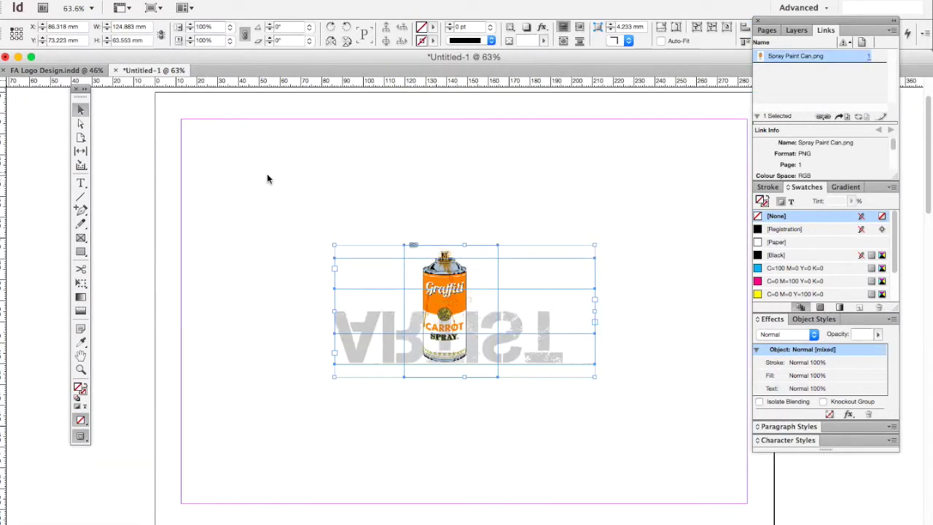
{"action": "mouse_move", "coordinate": [385, 291]}
{"action": "left_mouse_down"}
{"action": "mouse_move", "coordinate": [250, 188]}
{"action": "mouse_move", "coordinate": [245, 173]}
{"action": "left_mouse_up"}
{"action": "left_click", "coordinate": [492, 328]}
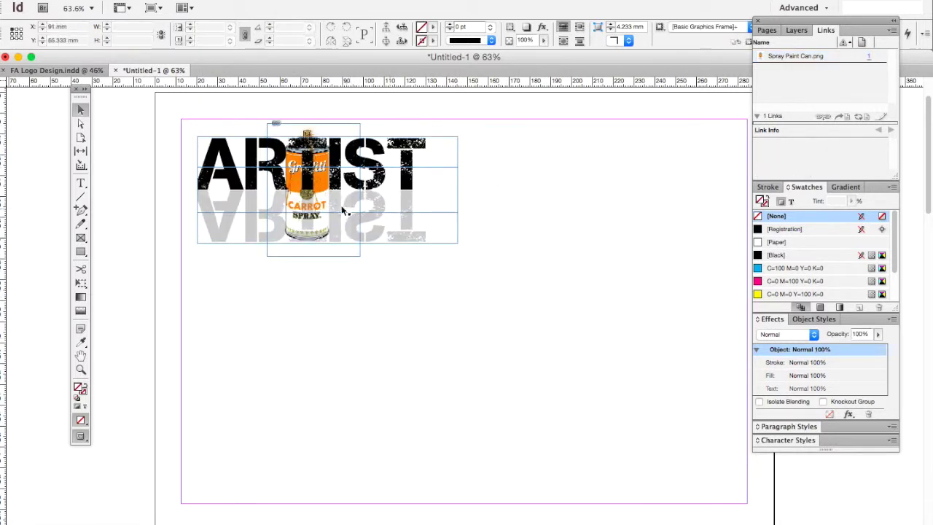
Duplicate the logo's spray can image and place the copy directly beneath the pasted logo
{"action": "left_click", "coordinate": [337, 130]}
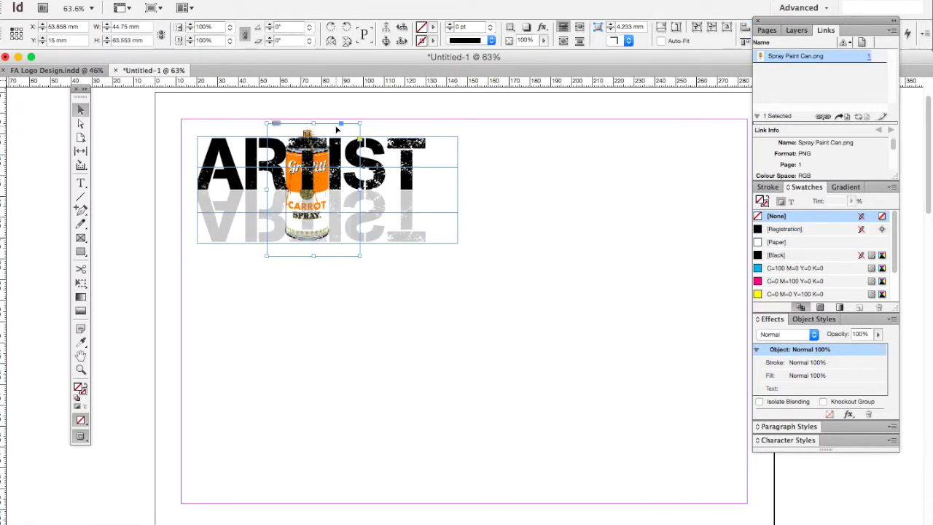
{"action": "key", "text": "super+c"}
{"action": "key", "text": "super+v"}
{"action": "mouse_move", "coordinate": [497, 302]}
{"action": "left_mouse_down"}
{"action": "mouse_move", "coordinate": [349, 374]}
{"action": "mouse_move", "coordinate": [345, 360]}
{"action": "left_mouse_up"}
{"action": "left_click", "coordinate": [458, 349]}
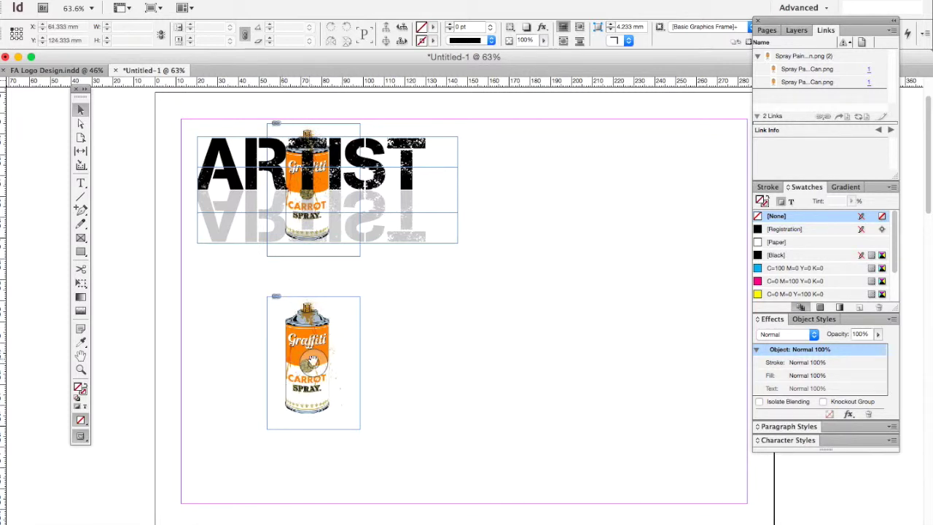
{"action": "mouse_move", "coordinate": [333, 337]}
{"action": "left_mouse_down"}
{"action": "mouse_move", "coordinate": [413, 181]}
{"action": "mouse_move", "coordinate": [364, 338]}
{"action": "mouse_move", "coordinate": [324, 349]}
{"action": "left_mouse_up"}
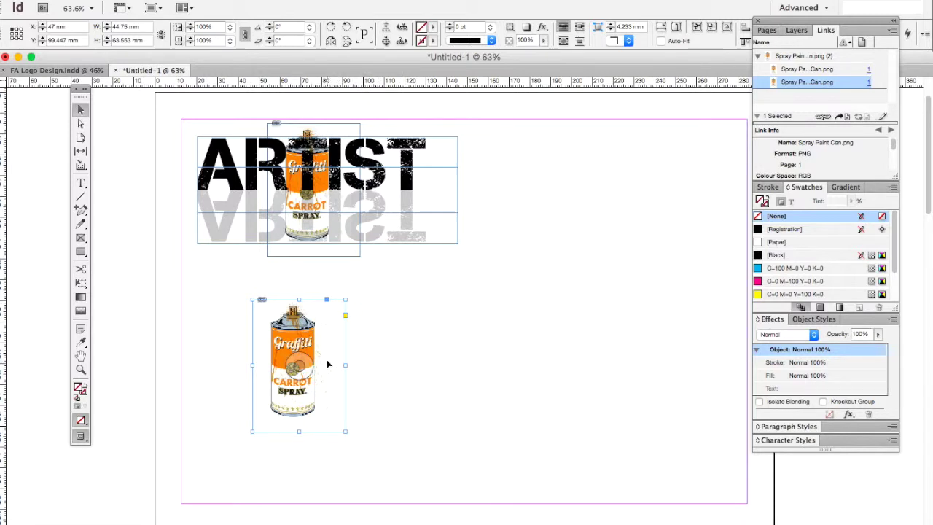
{"action": "mouse_move", "coordinate": [332, 341]}
{"action": "left_mouse_down"}
{"action": "mouse_move", "coordinate": [321, 323]}
{"action": "mouse_move", "coordinate": [340, 323]}
{"action": "left_mouse_up"}
Duplicate the upright ARTIST text frame and place the copy over the second spray can, at about X 18 mm
{"action": "left_click", "coordinate": [438, 169]}
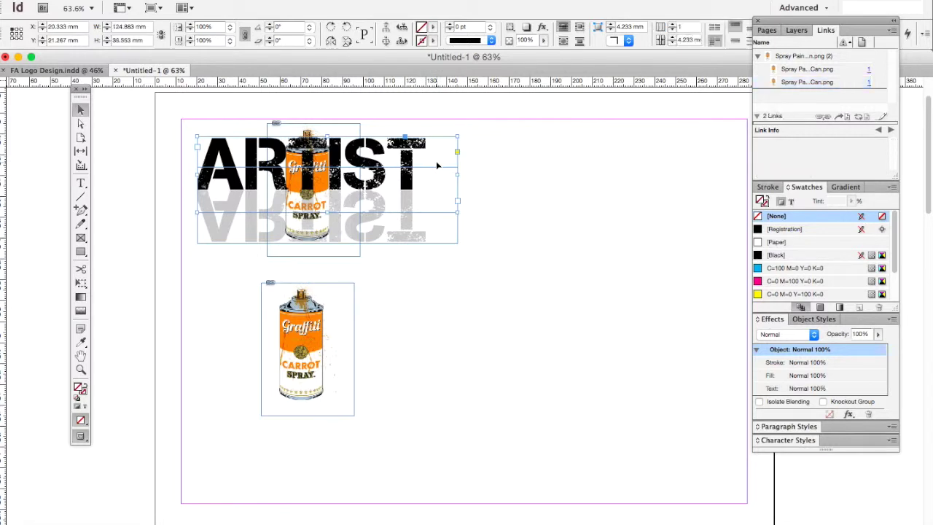
{"action": "left_click_drag", "start_coordinate": [436, 161], "coordinate": [415, 333]}
{"action": "left_click", "coordinate": [474, 319]}
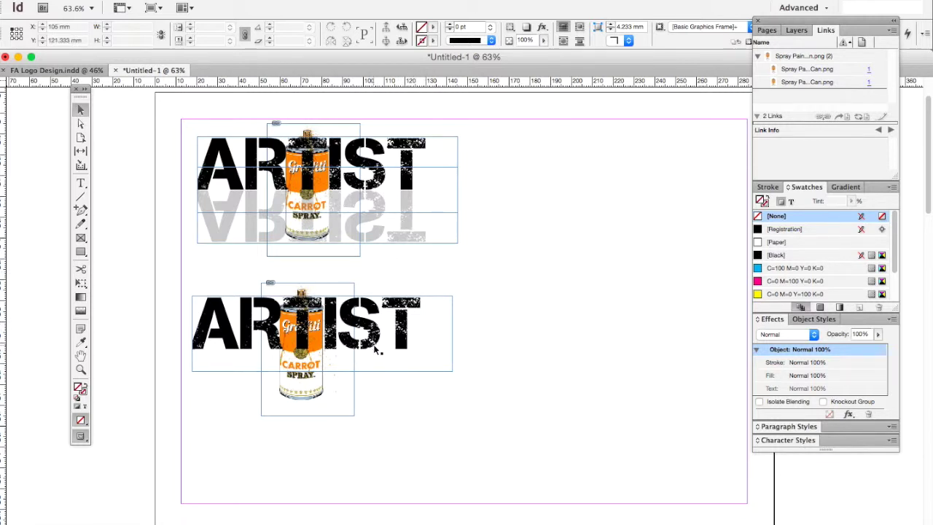
Duplicate the second logo's ARTIST text frame straight down, about 33 mm below the original
{"action": "left_click", "coordinate": [398, 225]}
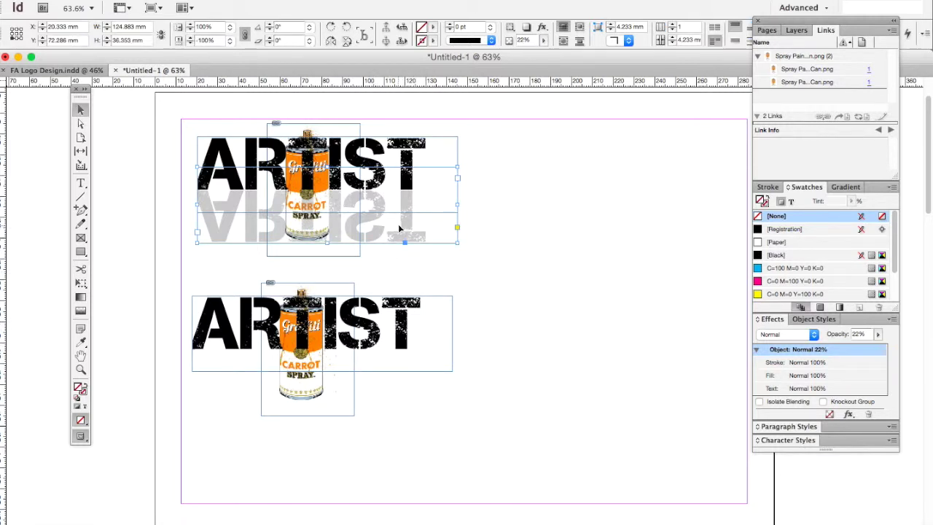
{"action": "left_click", "coordinate": [516, 245]}
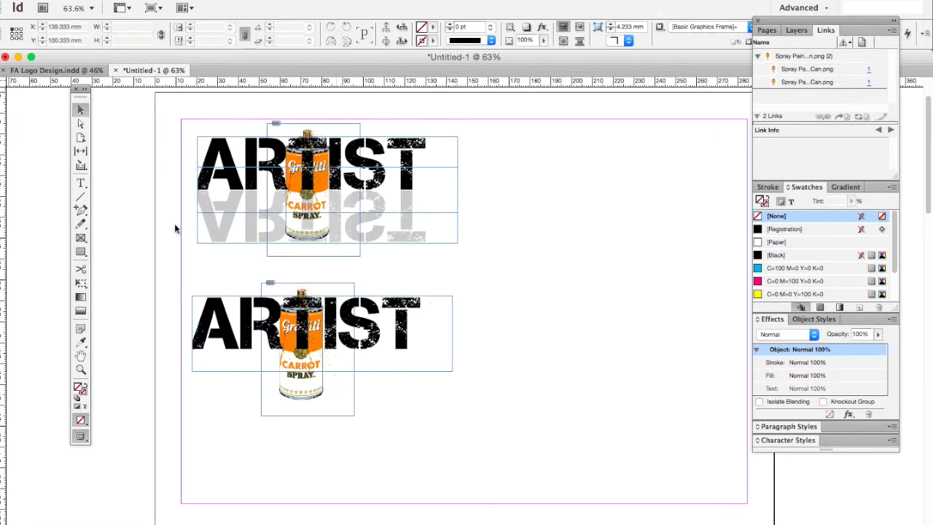
{"action": "left_click", "coordinate": [213, 313]}
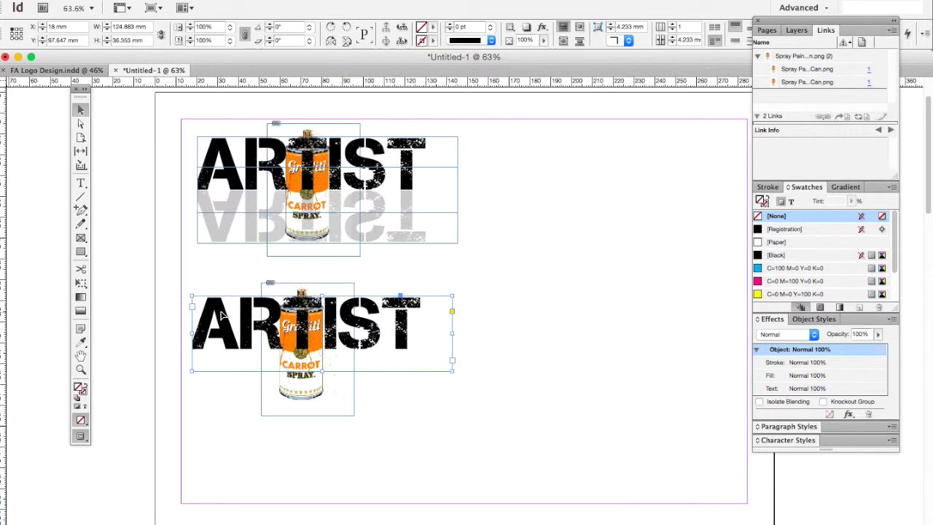
{"action": "left_click_drag", "start_coordinate": [408, 360], "coordinate": [462, 396]}
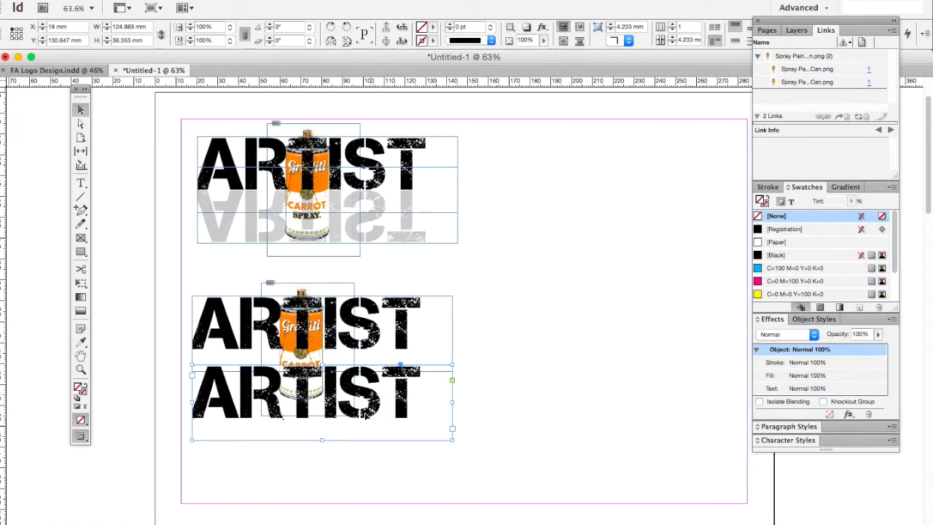
Flip the lowest ARTIST text vertically and move it up so it meets the base of the upright word
{"action": "right_click", "coordinate": [297, 419]}
{"action": "mouse_move", "coordinate": [355, 225]}
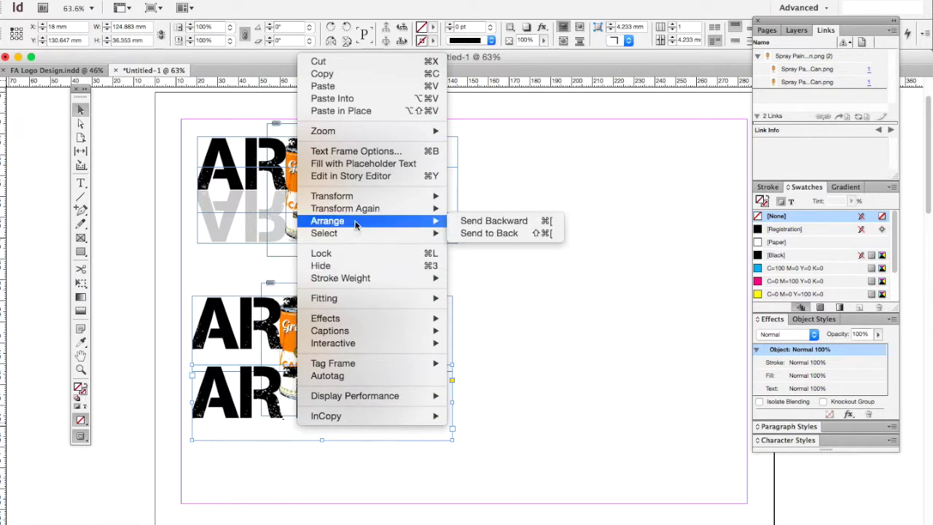
{"action": "mouse_move", "coordinate": [367, 200]}
{"action": "left_click", "coordinate": [513, 311]}
{"action": "left_click_drag", "start_coordinate": [405, 342], "coordinate": [408, 373]}
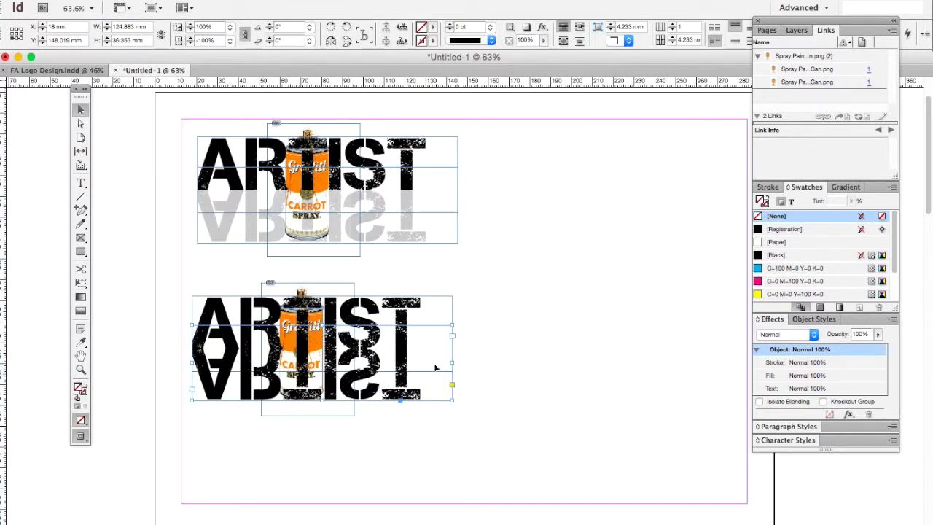
{"action": "left_click", "coordinate": [473, 396]}
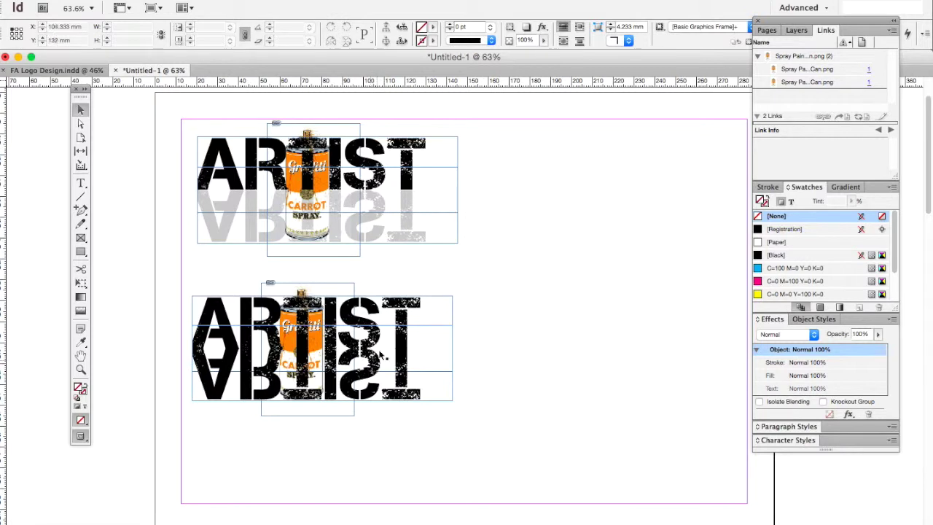
{"action": "double_click", "coordinate": [419, 392]}
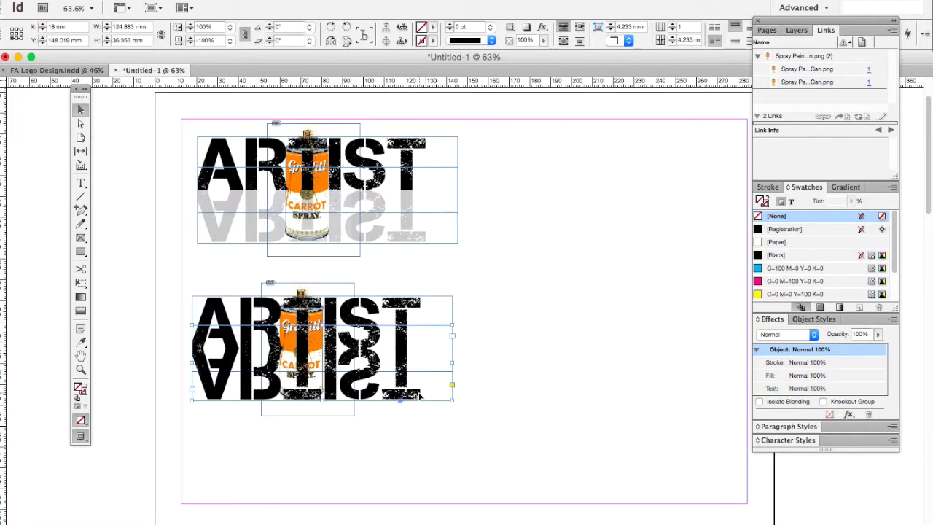
{"action": "key", "text": "super+a"}
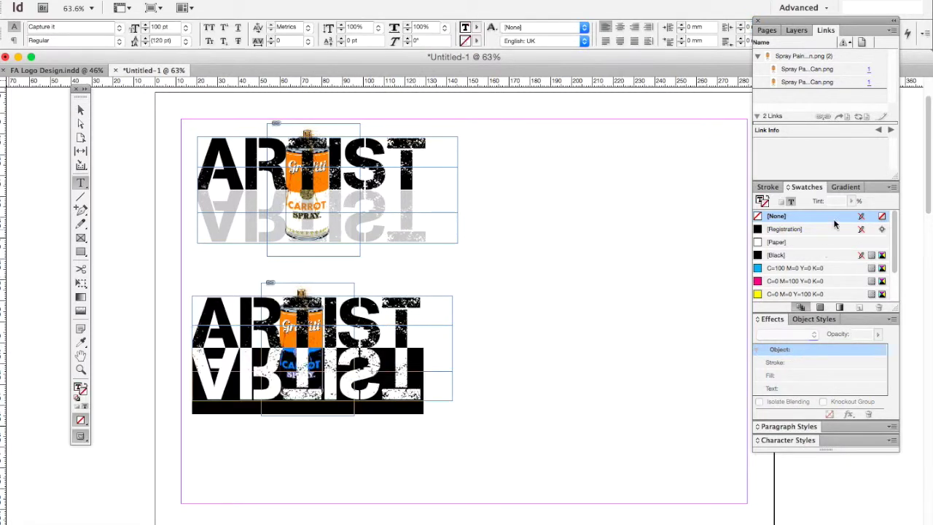
{"action": "left_click", "coordinate": [823, 321]}
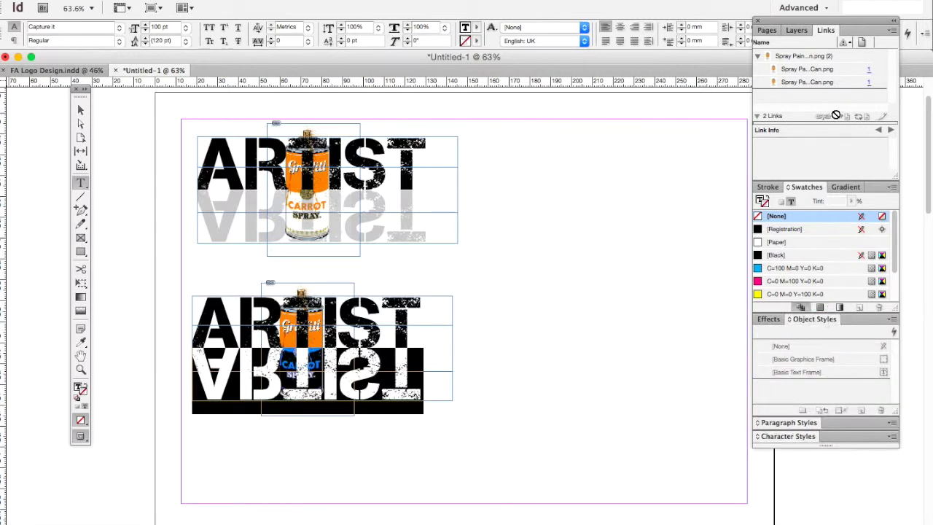
{"action": "left_click", "coordinate": [80, 109]}
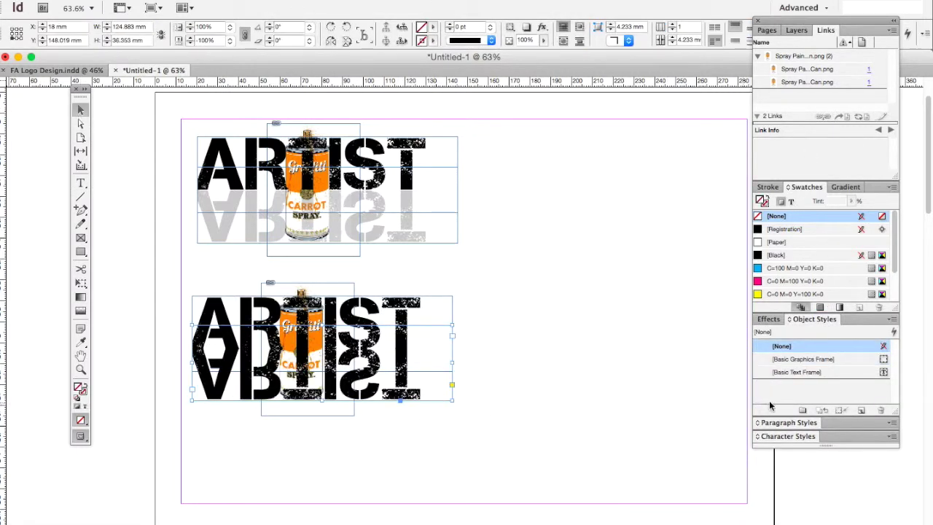
{"action": "left_click", "coordinate": [773, 320]}
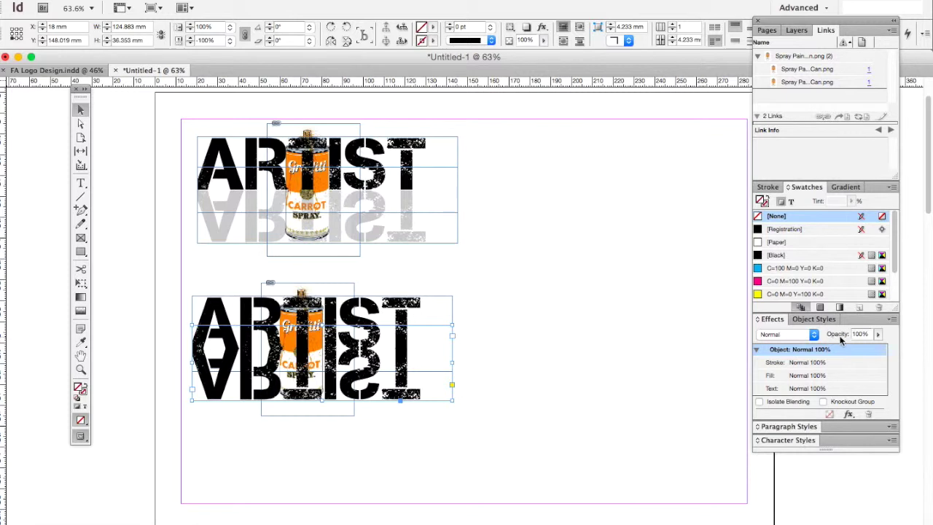
Lower the opacity of the flipped ARTIST text in the second logo to 26%
{"action": "left_click", "coordinate": [877, 334]}
{"action": "left_click_drag", "start_coordinate": [879, 347], "coordinate": [828, 349]}
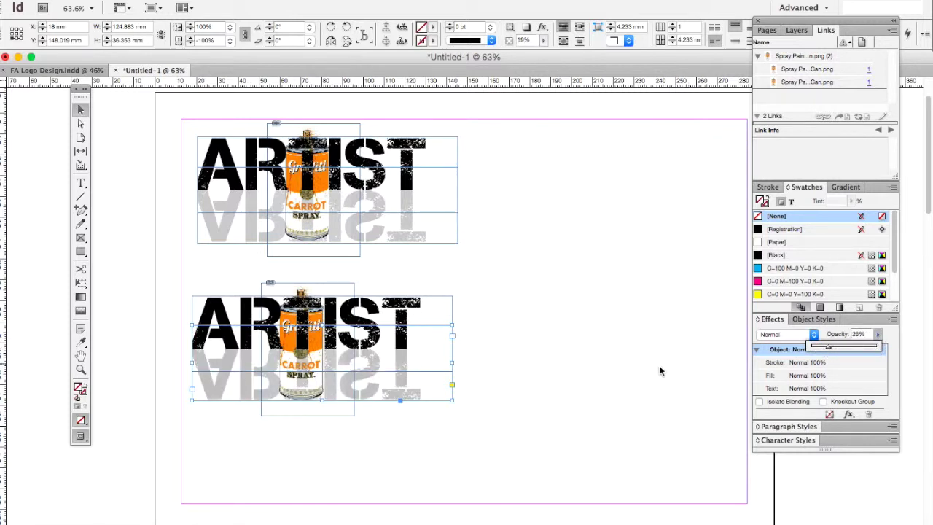
{"action": "left_click", "coordinate": [671, 357]}
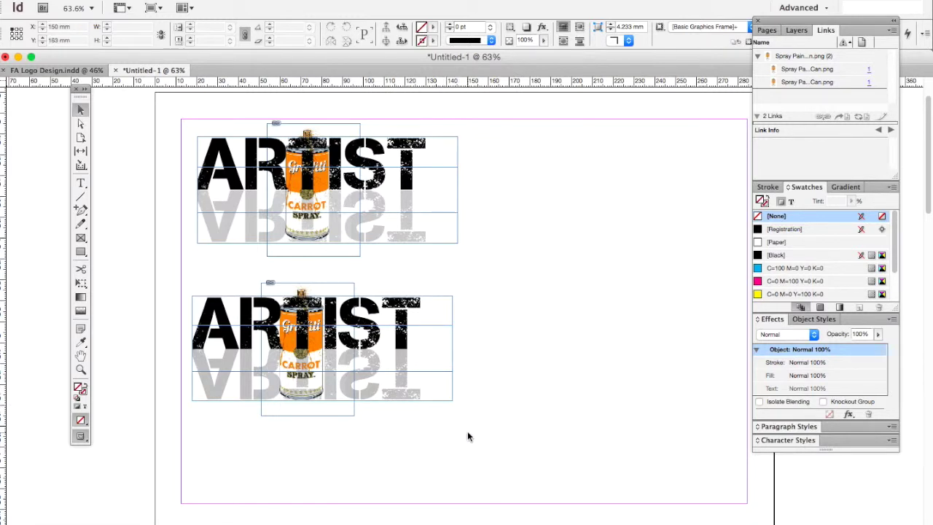
{"action": "left_click", "coordinate": [429, 393]}
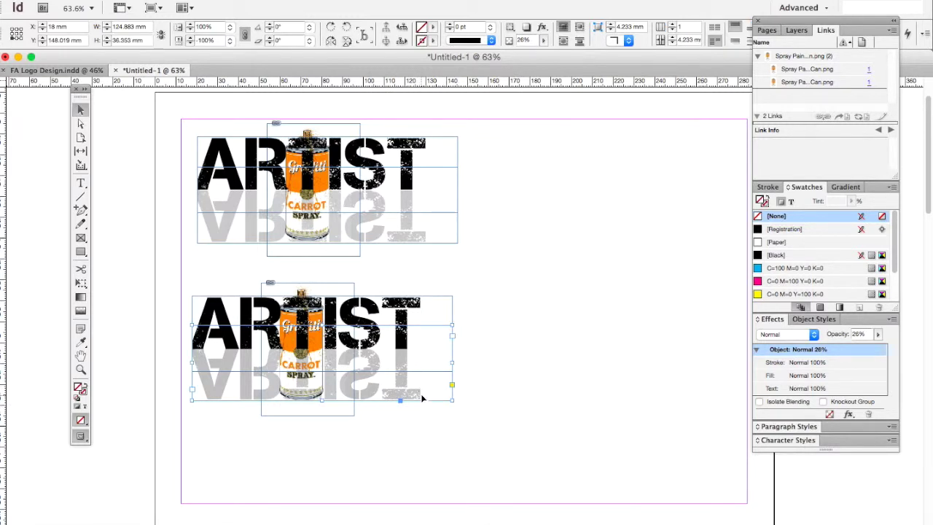
{"action": "right_click", "coordinate": [420, 394]}
{"action": "mouse_move", "coordinate": [423, 392]}
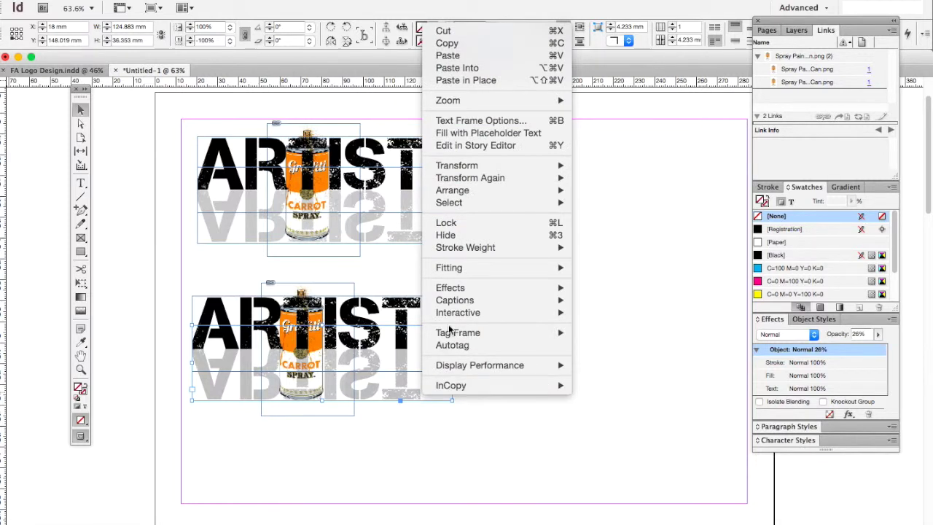
{"action": "mouse_move", "coordinate": [516, 168]}
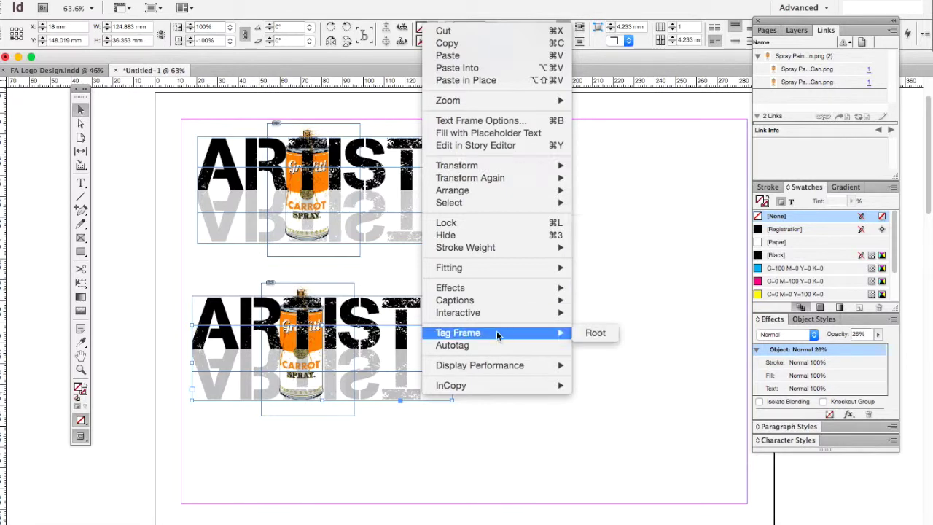
{"action": "key", "text": "Escape"}
Duplicate the second logo's upright ARTIST text, flip the copy horizontally and place it beside the original at the same height
{"action": "left_click", "coordinate": [408, 309]}
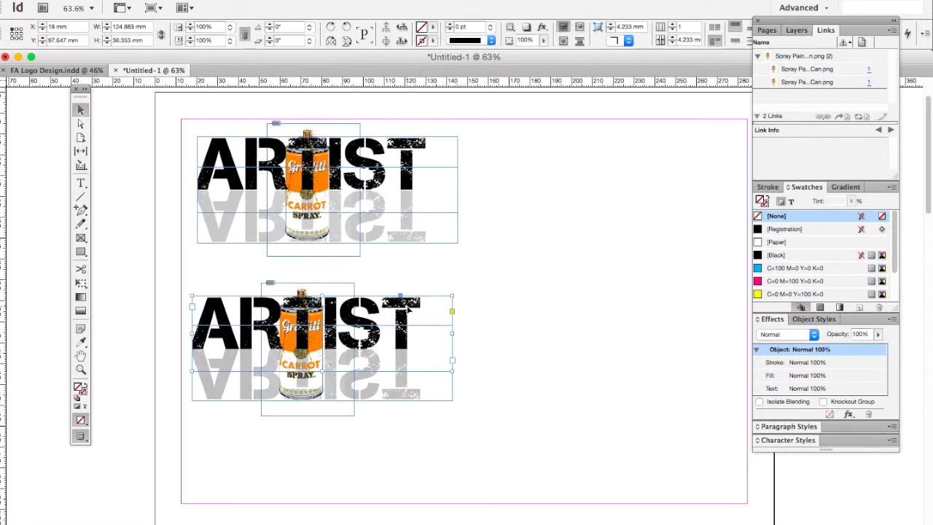
{"action": "key", "text": "super+v"}
{"action": "right_click", "coordinate": [500, 307]}
{"action": "mouse_move", "coordinate": [543, 443]}
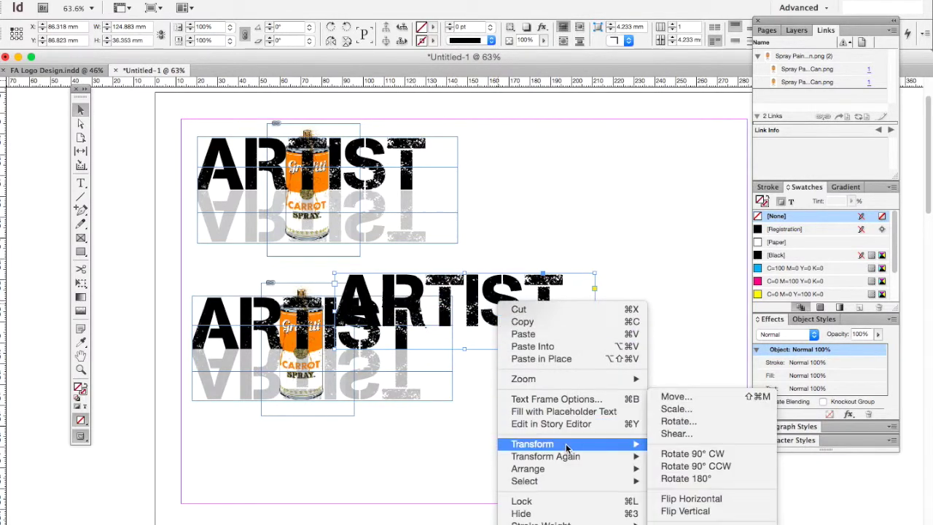
{"action": "left_click", "coordinate": [690, 500]}
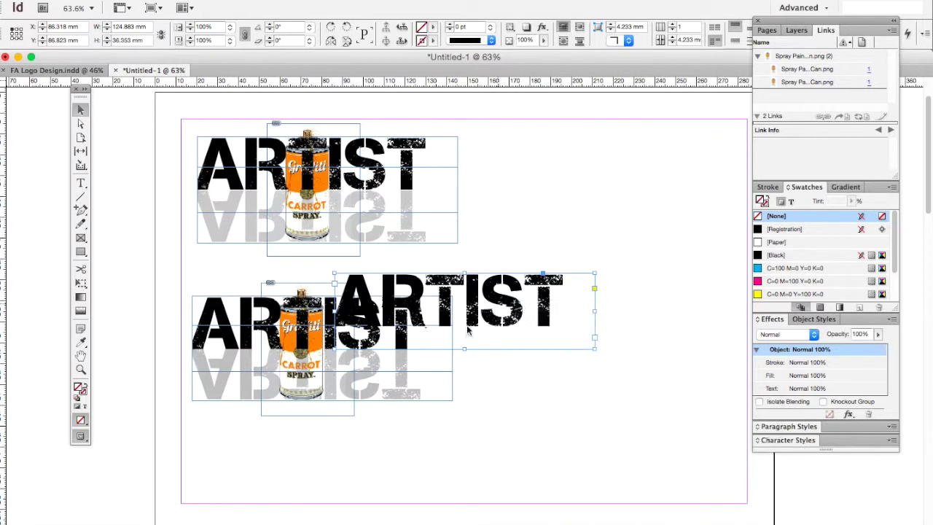
{"action": "left_click_drag", "start_coordinate": [572, 312], "coordinate": [466, 326]}
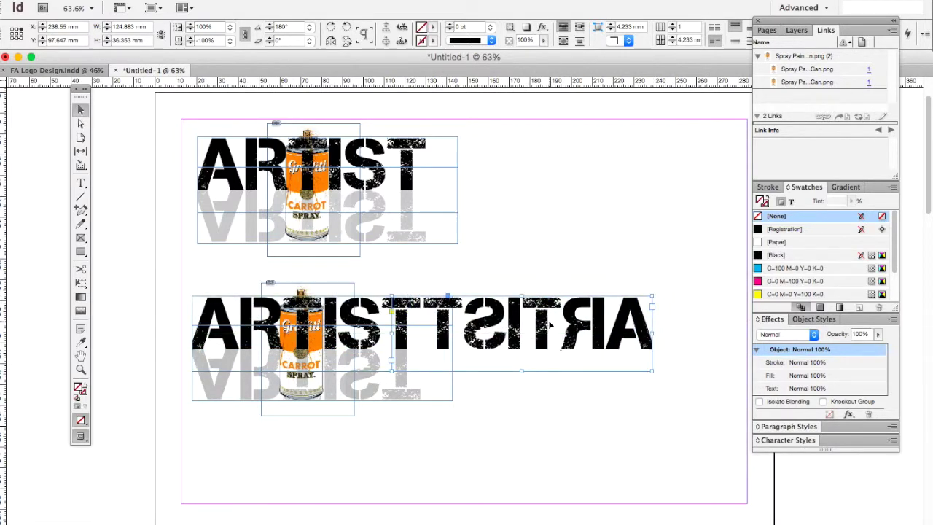
Delete the horizontally flipped ARTIST text beside the second logo
{"action": "left_click_drag", "start_coordinate": [880, 337], "coordinate": [829, 352]}
{"action": "left_click", "coordinate": [671, 197]}
{"action": "left_click", "coordinate": [613, 309]}
{"action": "key", "text": "Delete"}
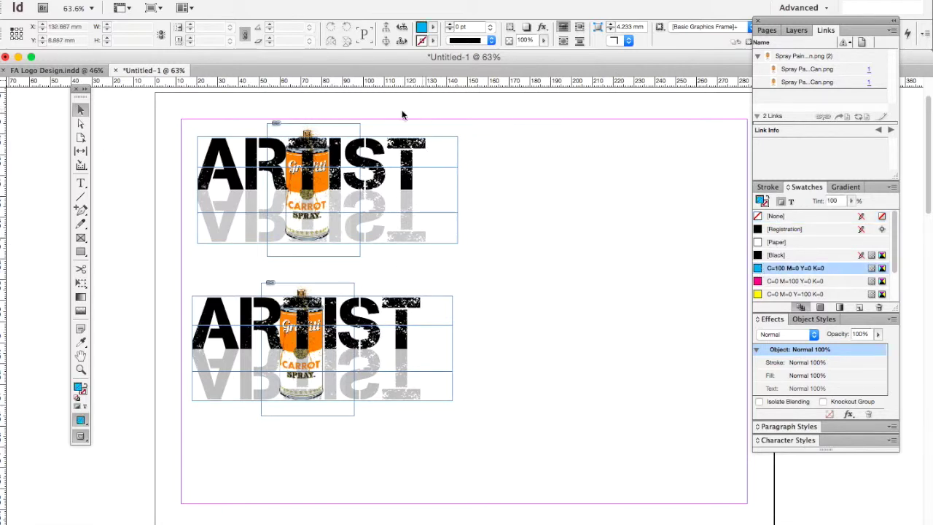
Copy the orange gradient ARTIST banner with its small spray can from FA Logo Design.indd and paste it into the Untitled-1 document
{"action": "left_click", "coordinate": [43, 70]}
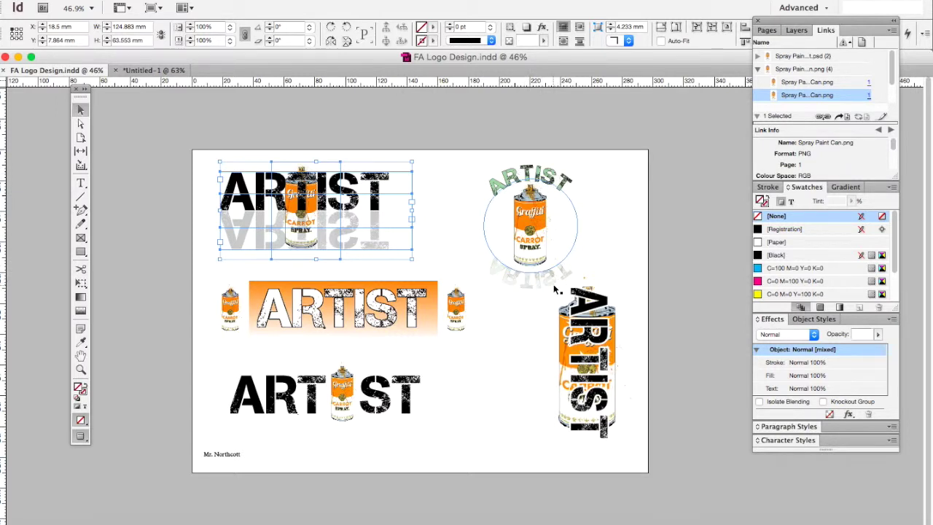
{"action": "left_click", "coordinate": [435, 286]}
{"action": "mouse_move", "coordinate": [159, 270]}
{"action": "left_mouse_down"}
{"action": "mouse_move", "coordinate": [344, 329]}
{"action": "mouse_move", "coordinate": [340, 321]}
{"action": "left_mouse_up"}
{"action": "left_click", "coordinate": [152, 70]}
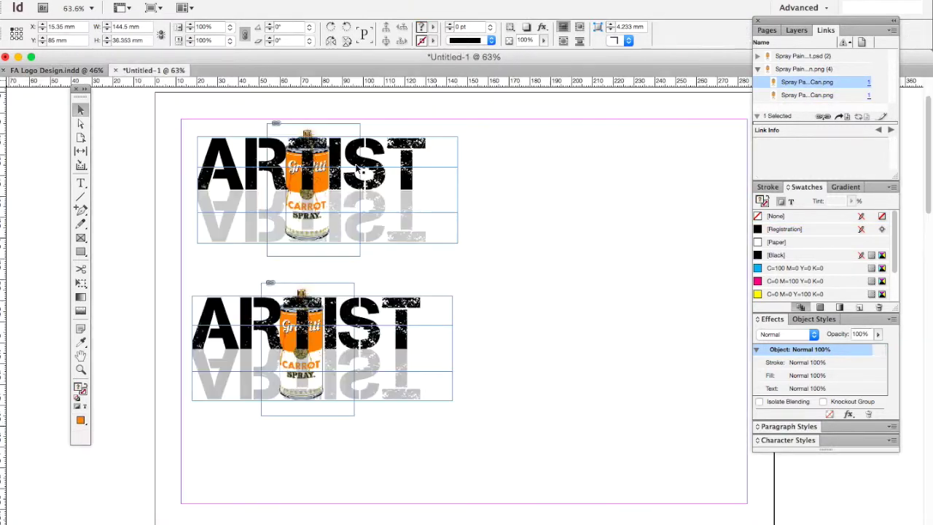
{"action": "key", "text": "ctrl+v"}
{"action": "scroll", "coordinate": [515, 216], "scroll_direction": "right", "scroll_amount": 10}
{"action": "scroll", "coordinate": [284, 273], "scroll_direction": "left", "scroll_amount": 15}
{"action": "scroll", "coordinate": [541, 297], "scroll_direction": "right", "scroll_amount": 5}
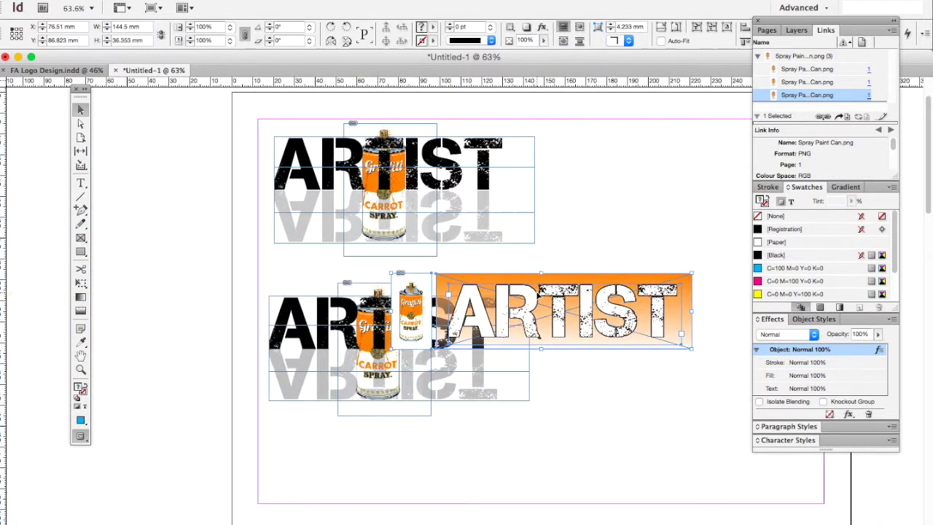
Move the pasted banner logo to the right of the first ARTIST logo, at about X 152.5 mm and Y 23.6 mm
{"action": "scroll", "coordinate": [474, 294], "scroll_direction": "right", "scroll_amount": 3}
{"action": "scroll", "coordinate": [474, 294], "scroll_direction": "up", "scroll_amount": 2}
{"action": "mouse_move", "coordinate": [483, 312]}
{"action": "left_mouse_down"}
{"action": "mouse_move", "coordinate": [609, 194]}
{"action": "mouse_move", "coordinate": [631, 191]}
{"action": "left_mouse_up"}
{"action": "scroll", "coordinate": [631, 191], "scroll_direction": "right", "scroll_amount": 4}
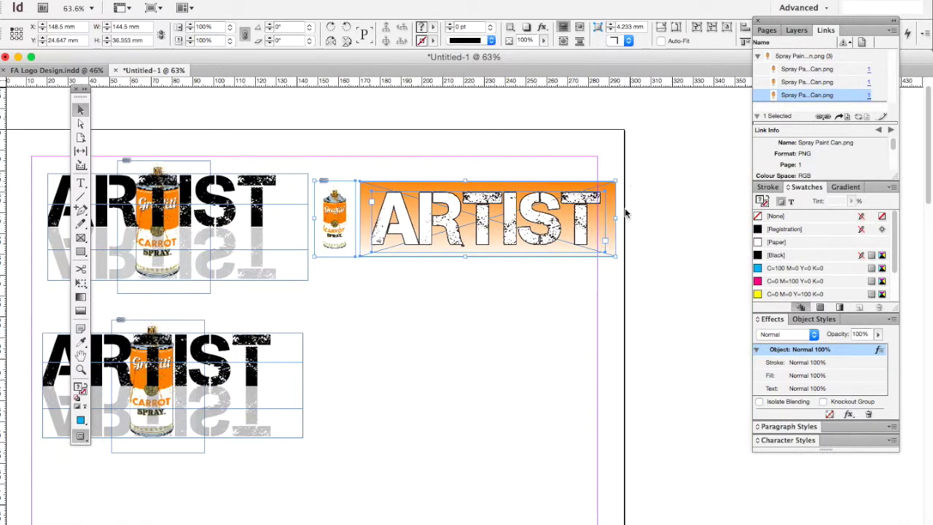
{"action": "mouse_move", "coordinate": [671, 274]}
{"action": "left_mouse_down"}
{"action": "mouse_move", "coordinate": [360, 187]}
{"action": "mouse_move", "coordinate": [333, 156]}
{"action": "mouse_move", "coordinate": [360, 156]}
{"action": "left_mouse_up"}
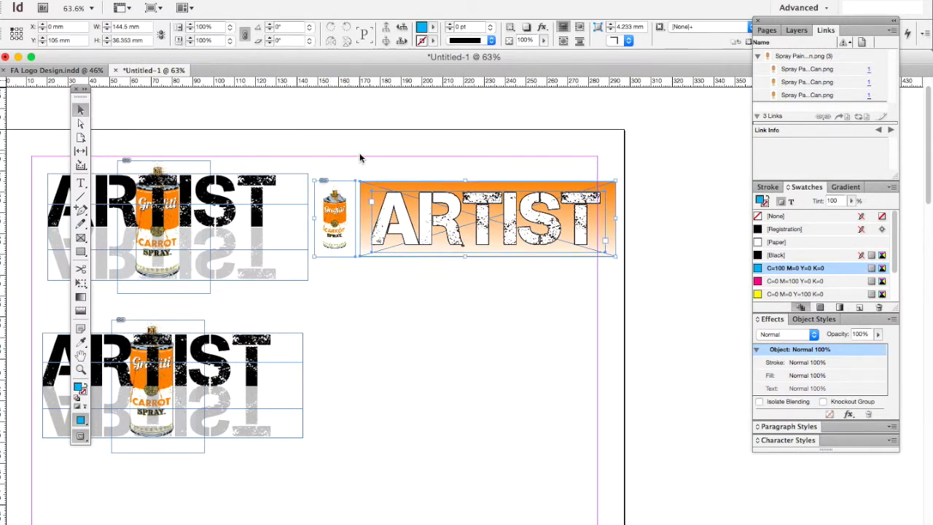
{"action": "mouse_move", "coordinate": [437, 213]}
{"action": "left_mouse_down"}
{"action": "mouse_move", "coordinate": [457, 310]}
{"action": "mouse_move", "coordinate": [448, 213]}
{"action": "left_mouse_up"}
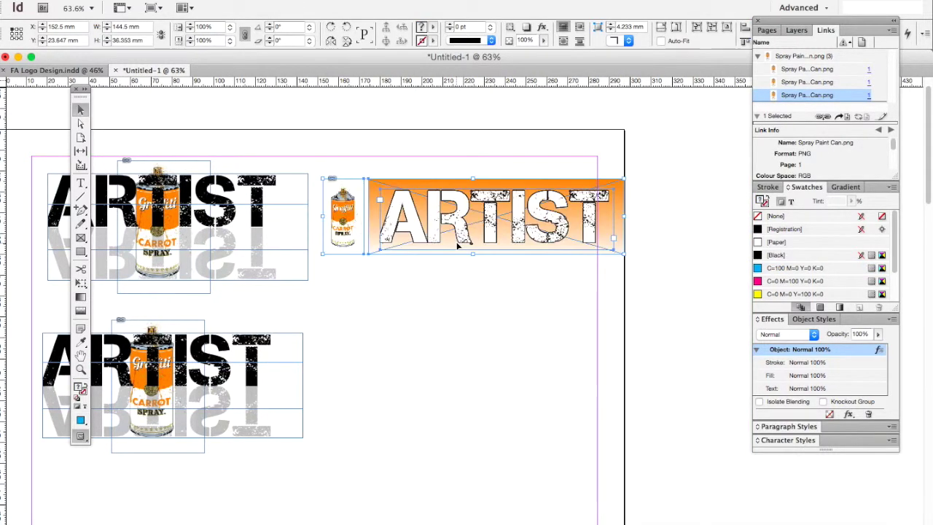
Try to place the banner logo lower on the page, and undo it
{"action": "left_click", "coordinate": [456, 245]}
{"action": "mouse_move", "coordinate": [457, 245]}
{"action": "left_mouse_down"}
{"action": "mouse_move", "coordinate": [495, 364]}
{"action": "mouse_move", "coordinate": [492, 357]}
{"action": "left_mouse_up"}
{"action": "key", "text": "ctrl+z"}
Try grouping the banner logo's spray can, gradient banner and text to move them together, and undo the grouping
{"action": "mouse_move", "coordinate": [551, 310]}
{"action": "left_mouse_down"}
{"action": "mouse_move", "coordinate": [540, 313]}
{"action": "mouse_move", "coordinate": [343, 224]}
{"action": "mouse_move", "coordinate": [345, 174]}
{"action": "left_mouse_up"}
{"action": "mouse_move", "coordinate": [560, 282]}
{"action": "left_mouse_down"}
{"action": "mouse_move", "coordinate": [562, 292]}
{"action": "mouse_move", "coordinate": [546, 270]}
{"action": "mouse_move", "coordinate": [353, 162]}
{"action": "left_mouse_up"}
{"action": "right_click", "coordinate": [380, 186]}
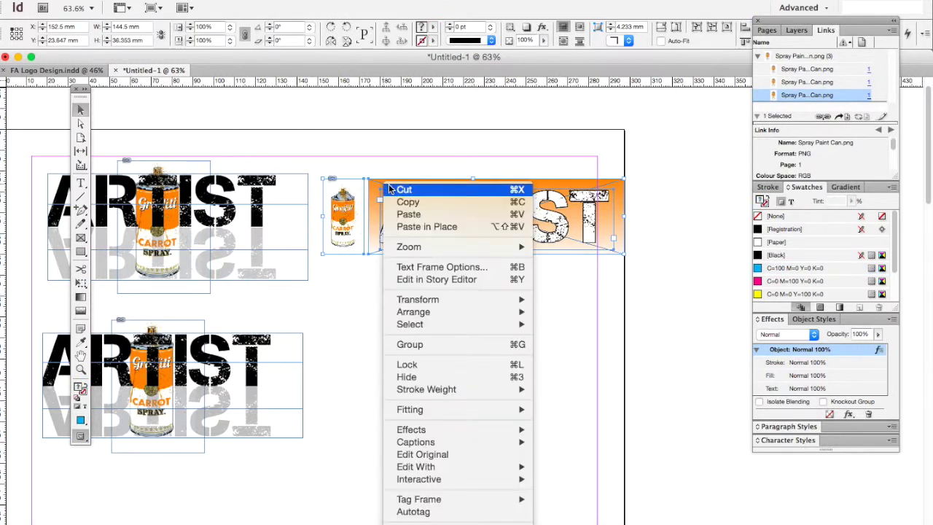
{"action": "left_click", "coordinate": [466, 343]}
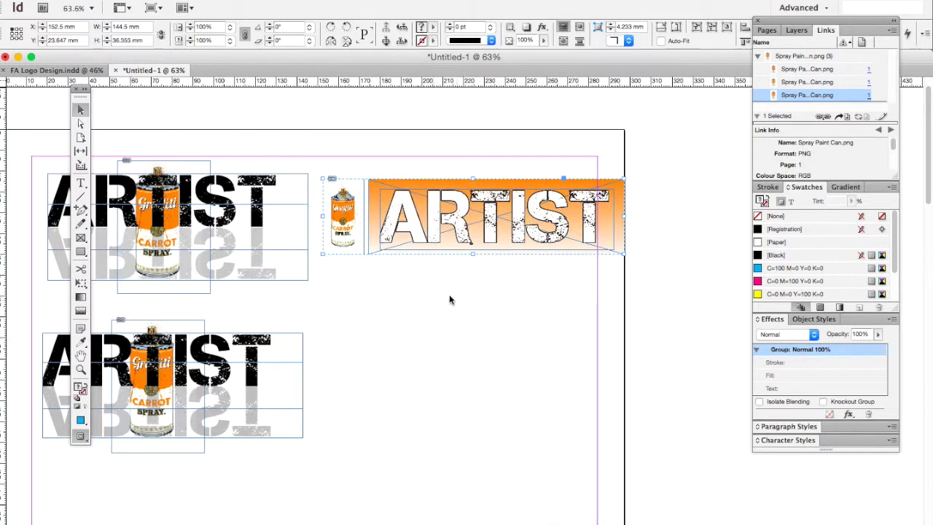
{"action": "mouse_move", "coordinate": [349, 240]}
{"action": "left_mouse_down"}
{"action": "mouse_move", "coordinate": [381, 343]}
{"action": "mouse_move", "coordinate": [443, 313]}
{"action": "left_mouse_up"}
{"action": "mouse_move", "coordinate": [464, 263]}
{"action": "left_mouse_down"}
{"action": "mouse_move", "coordinate": [421, 222]}
{"action": "mouse_move", "coordinate": [463, 263]}
{"action": "left_mouse_up"}
{"action": "key", "text": "super+z"}
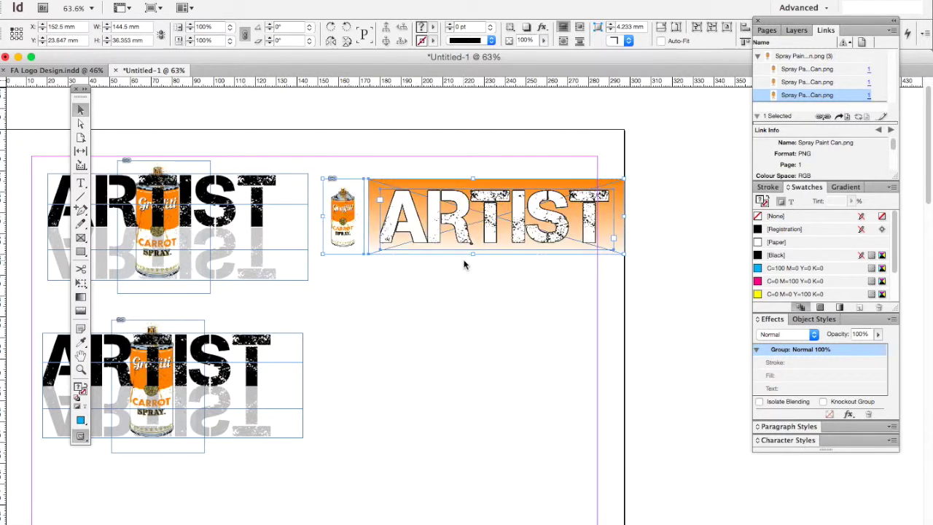
Duplicate the banner logo about 78 mm lower and move the copy's ARTIST text off its banner to about X 193 mm, Y 68.4 mm
{"action": "left_click", "coordinate": [466, 304]}
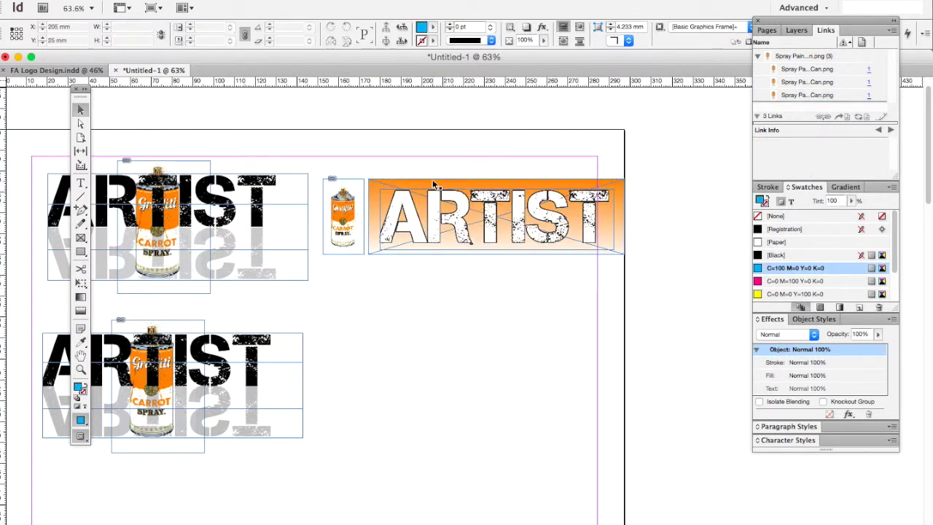
{"action": "mouse_move", "coordinate": [385, 211]}
{"action": "left_mouse_down"}
{"action": "mouse_move", "coordinate": [375, 306]}
{"action": "mouse_move", "coordinate": [459, 372]}
{"action": "left_mouse_up"}
{"action": "double_click", "coordinate": [465, 390]}
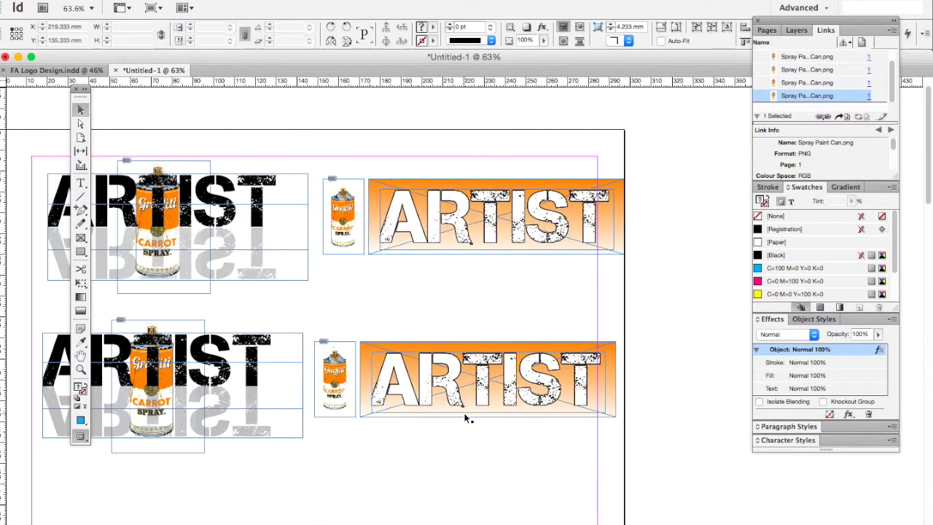
{"action": "left_click_drag", "start_coordinate": [506, 402], "coordinate": [540, 320]}
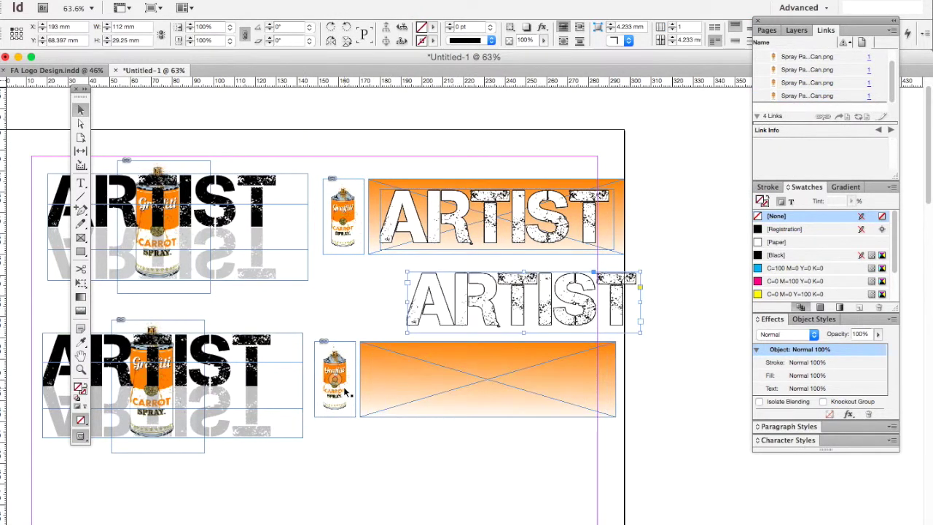
Remove the Directional Feather and Gradient Feather effects from the lower orange banner
{"action": "left_click", "coordinate": [412, 397]}
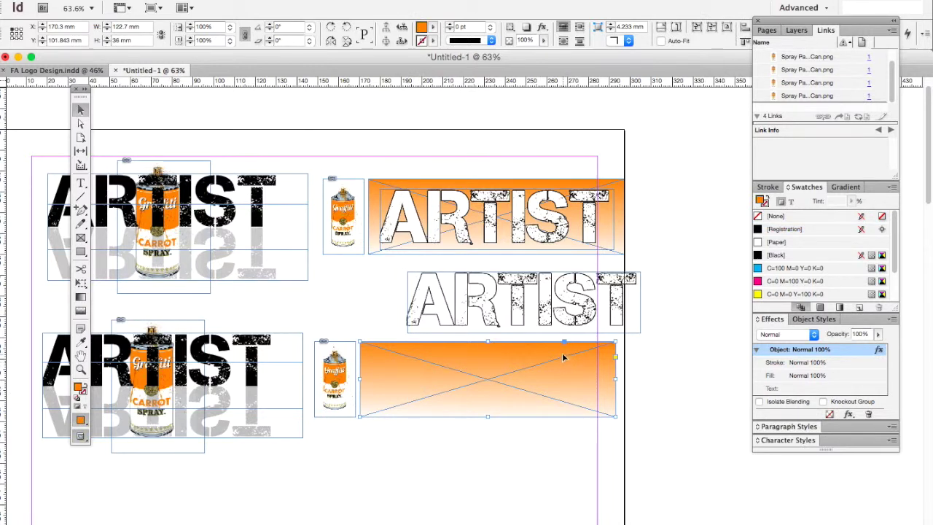
{"action": "right_click", "coordinate": [483, 374]}
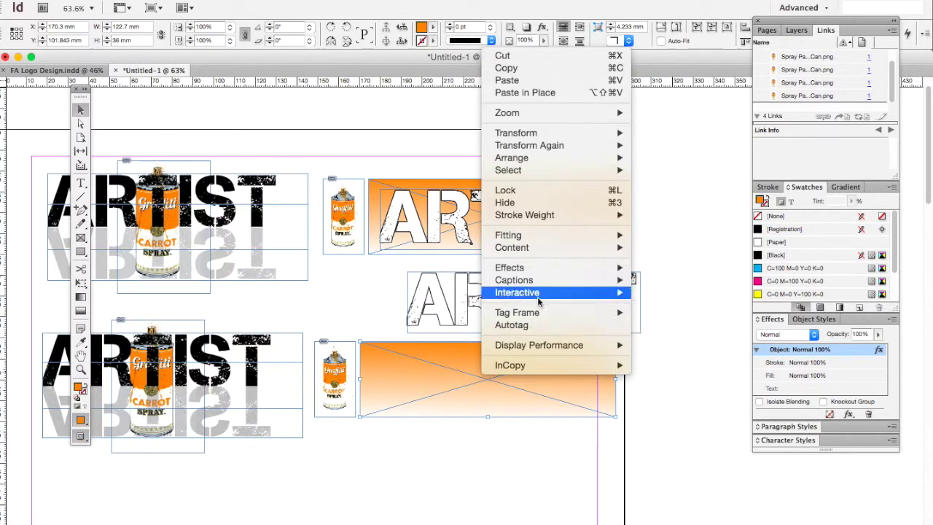
{"action": "mouse_move", "coordinate": [552, 270]}
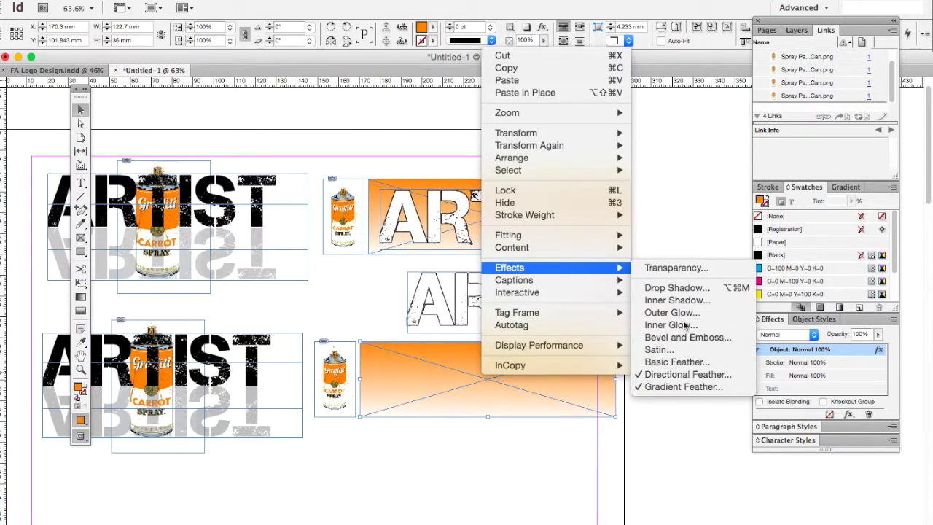
{"action": "left_click", "coordinate": [692, 374]}
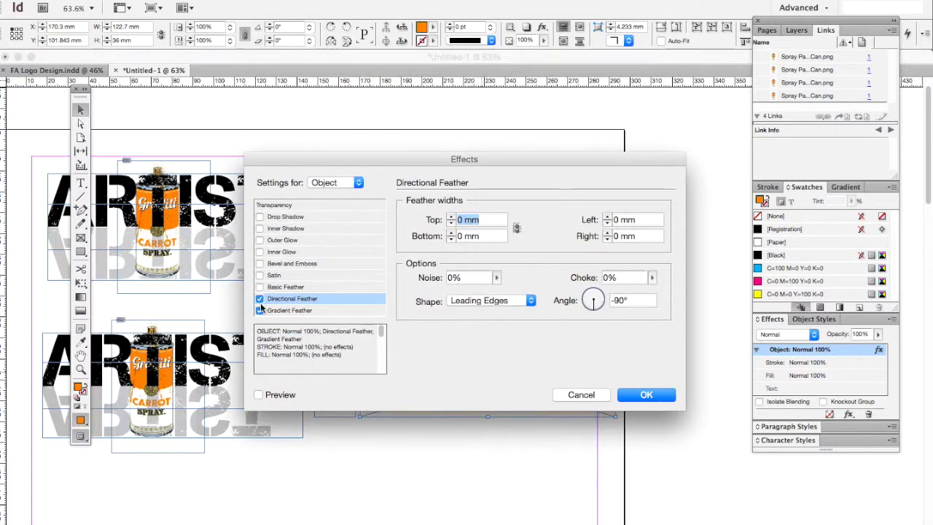
{"action": "left_click", "coordinate": [259, 299]}
{"action": "left_click", "coordinate": [260, 311]}
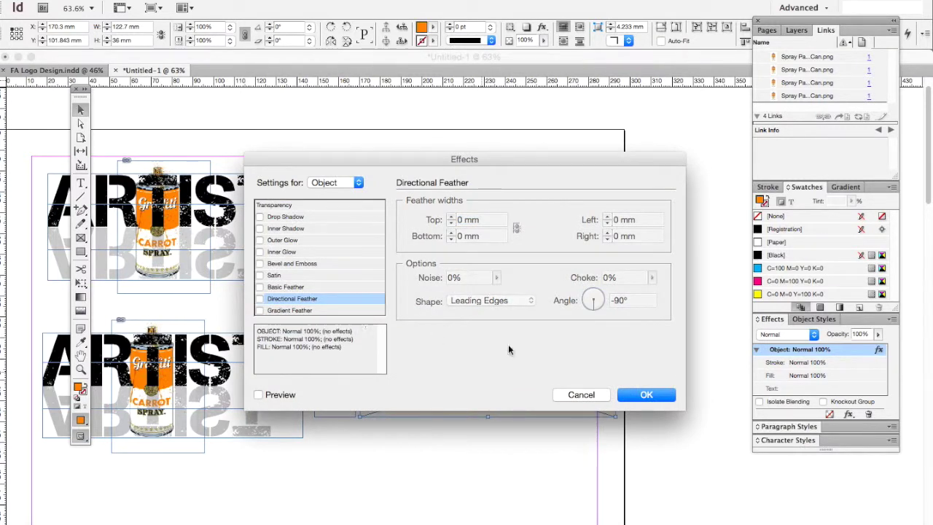
{"action": "left_click", "coordinate": [645, 394]}
{"action": "left_click", "coordinate": [655, 423]}
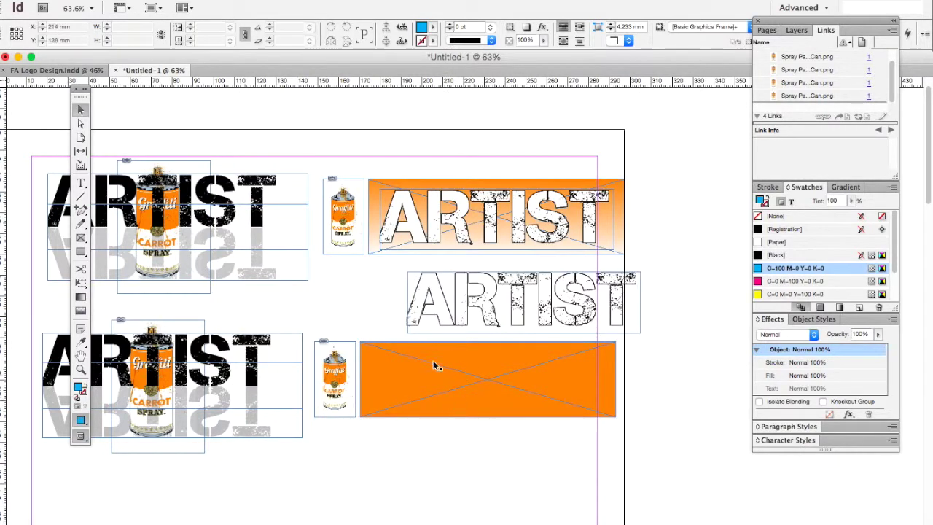
Try magenta (C=0 M=100 Y=0 K=0) and yellow (C=0 M=0 Y=100 K=0) fills on the lower banner, and undo both
{"action": "left_click", "coordinate": [762, 282]}
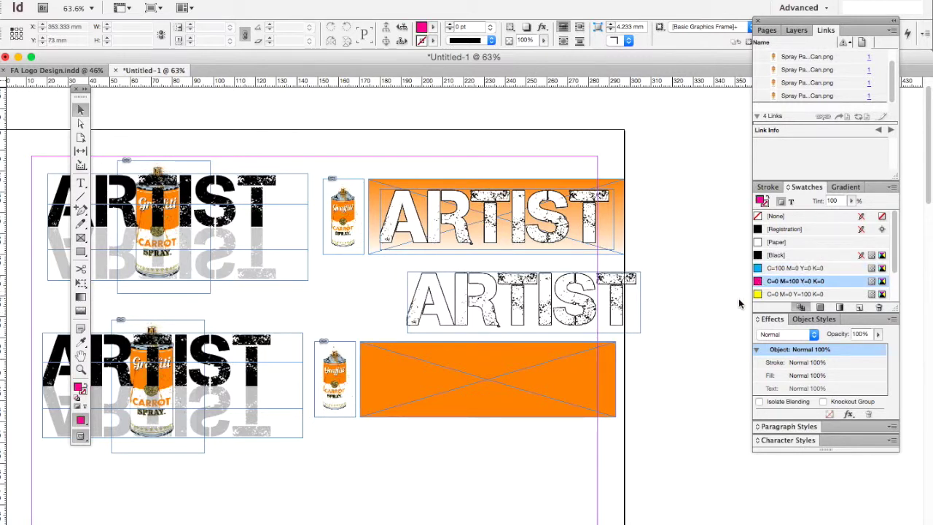
{"action": "left_click", "coordinate": [567, 394]}
{"action": "left_click", "coordinate": [761, 282]}
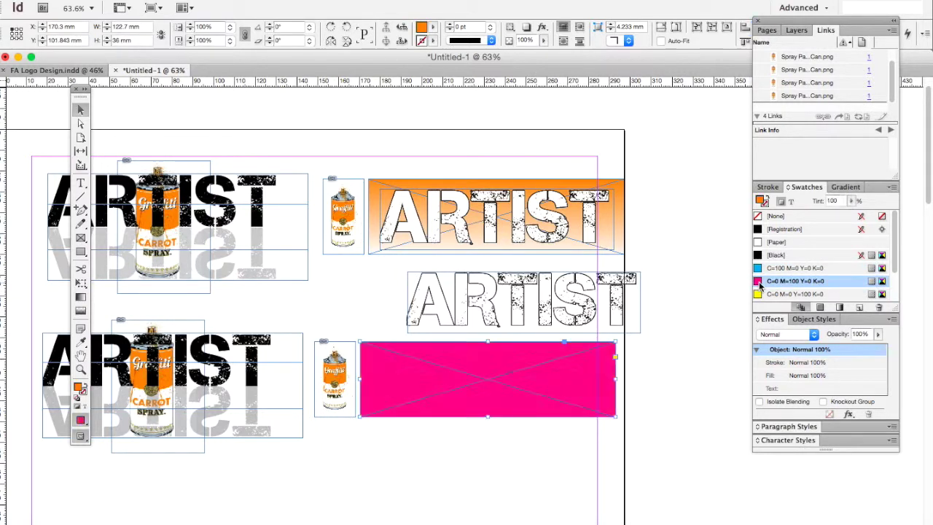
{"action": "left_click", "coordinate": [757, 295]}
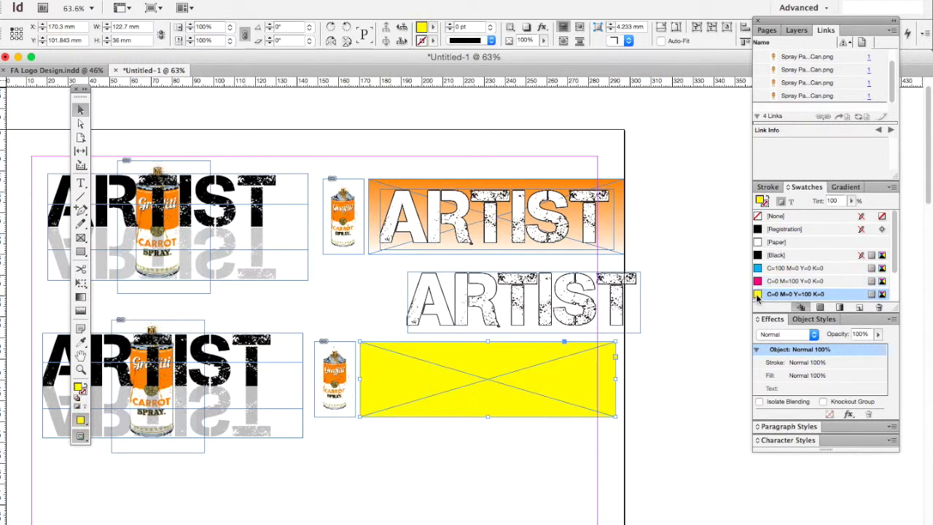
{"action": "key", "text": "super+z"}
{"action": "key", "text": "super+z"}
{"action": "left_click", "coordinate": [674, 297]}
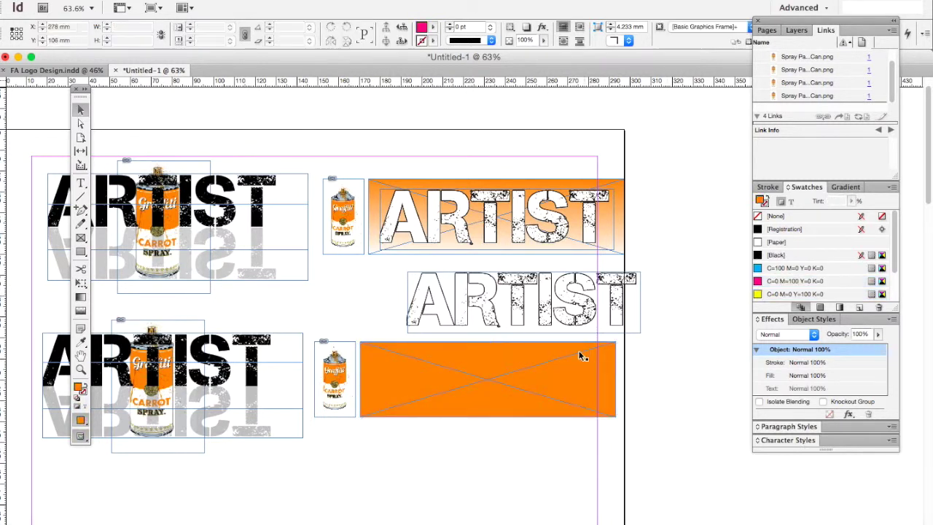
{"action": "left_click", "coordinate": [556, 372]}
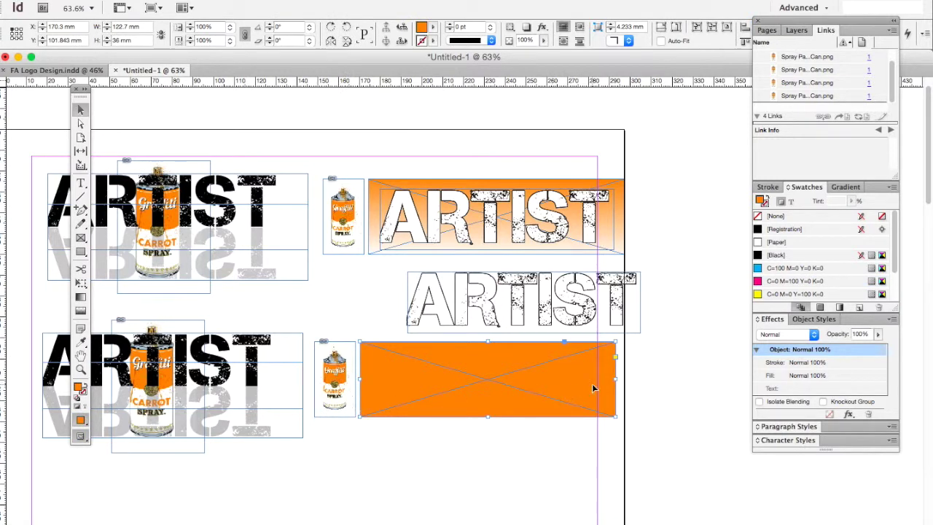
{"action": "right_click", "coordinate": [400, 373]}
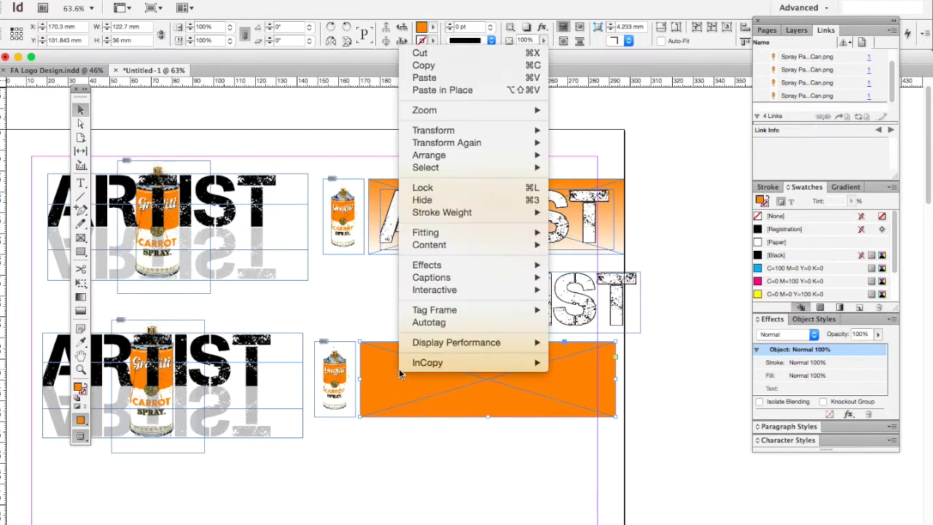
{"action": "left_click", "coordinate": [612, 388]}
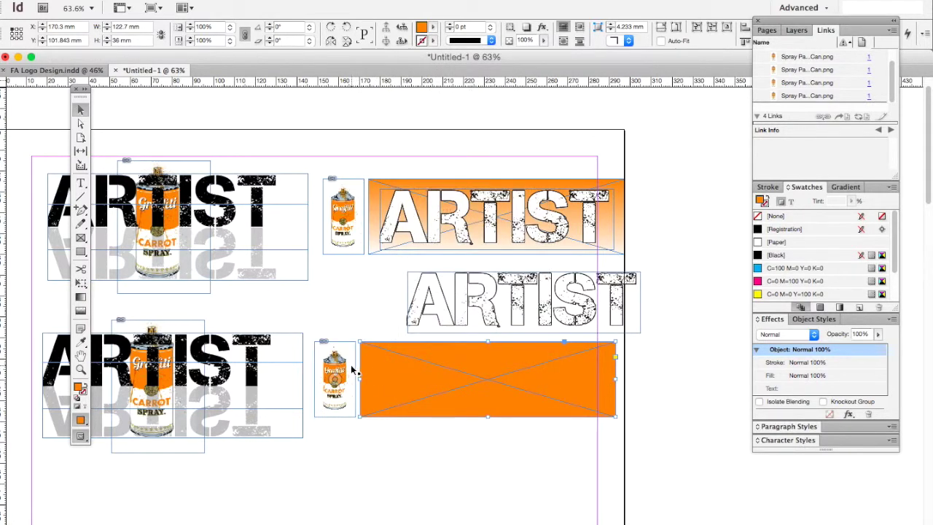
Try moving the small spray can against the edge of the plain orange banner, and select the banner again
{"action": "left_click_drag", "start_coordinate": [351, 364], "coordinate": [357, 373]}
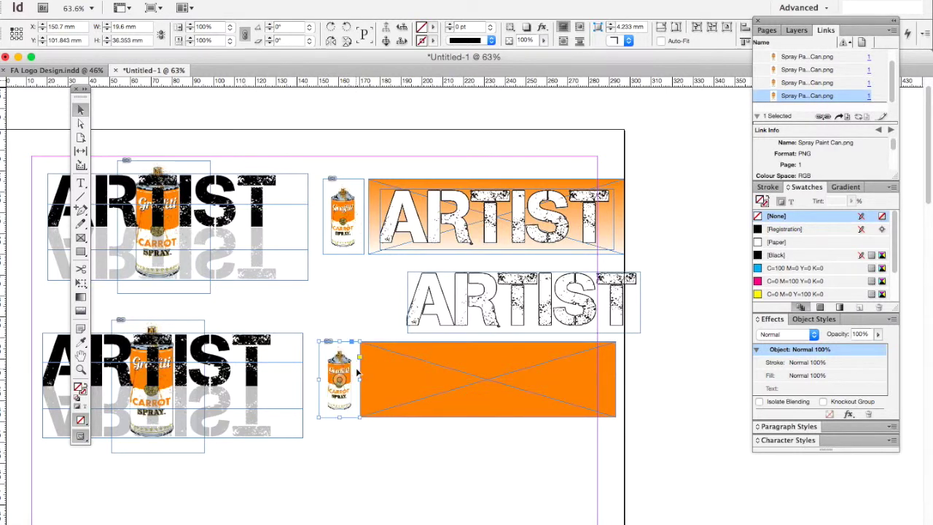
{"action": "left_click", "coordinate": [427, 372]}
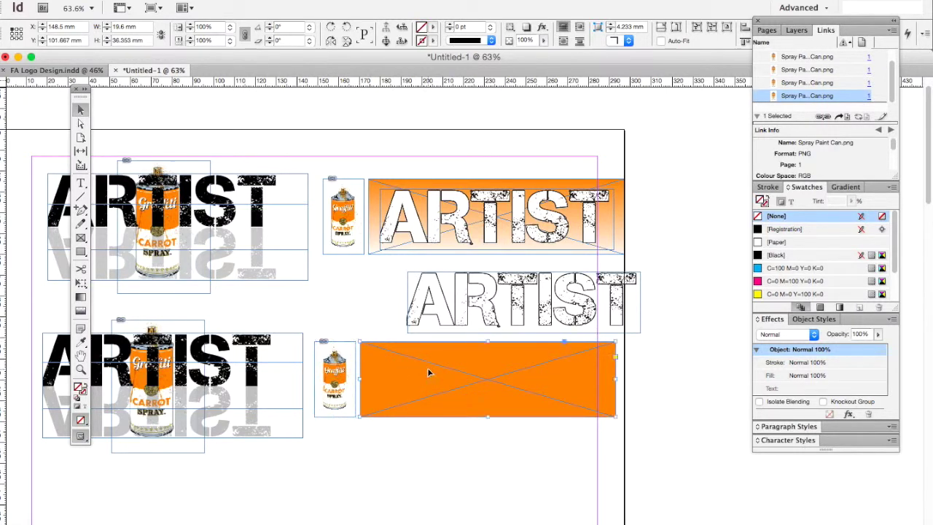
Apply a linear Gradient Feather to the lower orange banner, with the midpoint at 51.1% and an angle of -179°
{"action": "right_click", "coordinate": [427, 367]}
{"action": "mouse_move", "coordinate": [488, 271]}
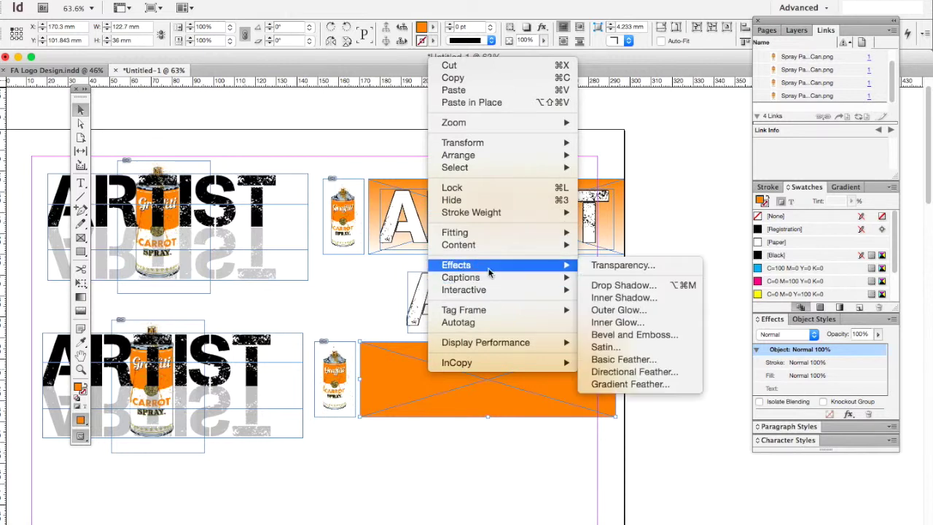
{"action": "left_click", "coordinate": [667, 385]}
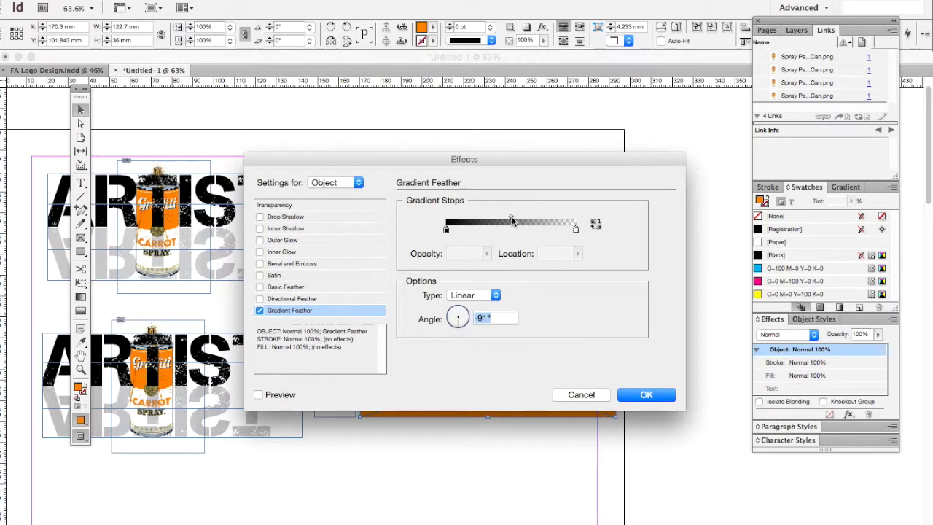
{"action": "mouse_move", "coordinate": [512, 222]}
{"action": "left_mouse_down"}
{"action": "mouse_move", "coordinate": [466, 221]}
{"action": "mouse_move", "coordinate": [551, 220]}
{"action": "mouse_move", "coordinate": [512, 220]}
{"action": "left_mouse_up"}
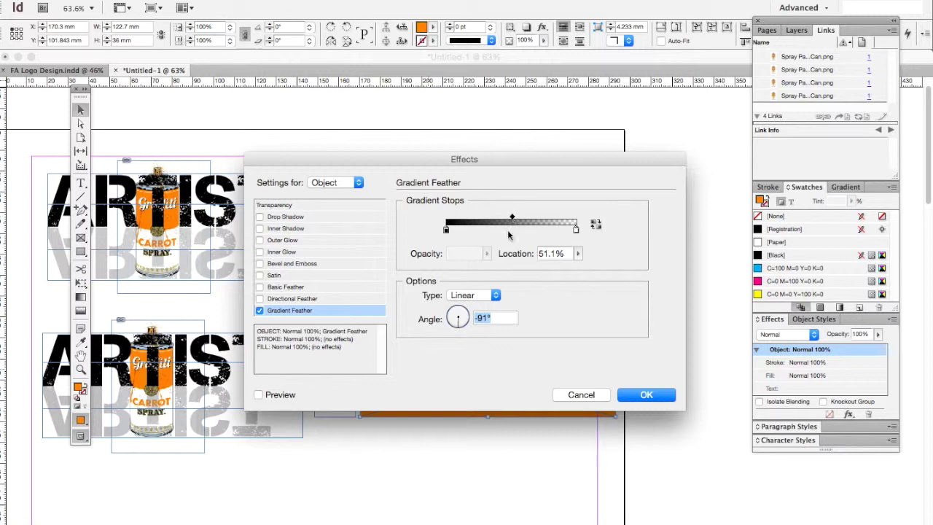
{"action": "left_click_drag", "start_coordinate": [459, 329], "coordinate": [447, 318]}
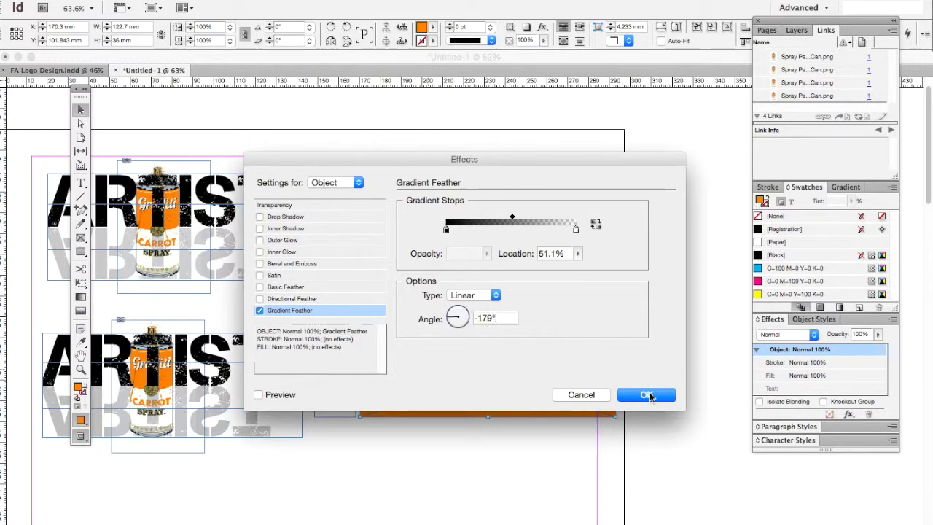
{"action": "left_click", "coordinate": [648, 392]}
{"action": "left_click", "coordinate": [29, 459]}
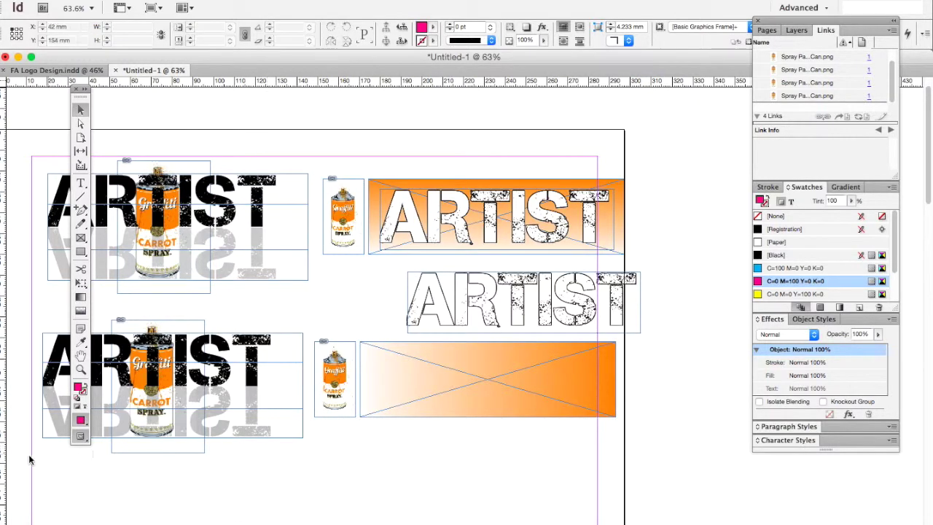
Switch to the preview display without frame edges and move the loose ARTIST text onto the lower gradient banner
{"action": "left_click_drag", "start_coordinate": [77, 438], "coordinate": [109, 447]}
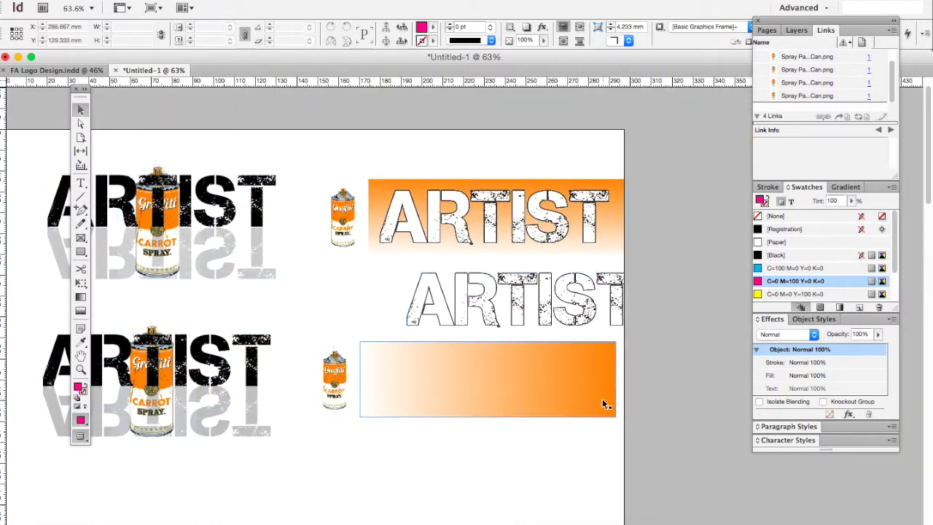
{"action": "key", "text": "m"}
{"action": "key", "text": "slash"}
{"action": "left_click_drag", "start_coordinate": [375, 342], "coordinate": [548, 388]}
{"action": "left_click", "coordinate": [362, 426]}
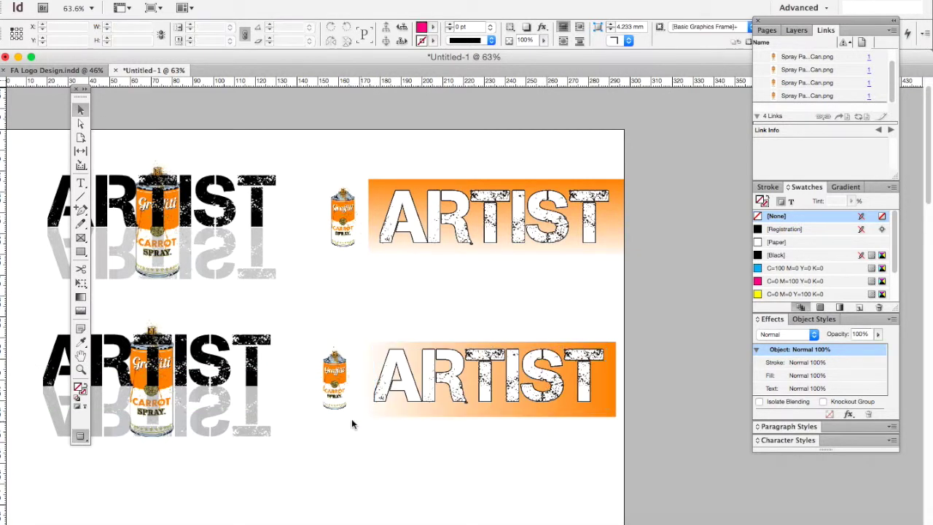
Move the complete lower banner logo, can included, up and to the left so its banner sits at about X 161.6 mm, Y 95.2 mm
{"action": "key", "text": "comma"}
{"action": "left_click", "coordinate": [332, 382]}
{"action": "left_click", "coordinate": [375, 312]}
{"action": "left_click_drag", "start_coordinate": [337, 312], "coordinate": [525, 447]}
{"action": "mouse_move", "coordinate": [592, 414]}
{"action": "left_mouse_down"}
{"action": "mouse_move", "coordinate": [588, 393]}
{"action": "mouse_move", "coordinate": [574, 401]}
{"action": "left_mouse_up"}
{"action": "left_click", "coordinate": [583, 440]}
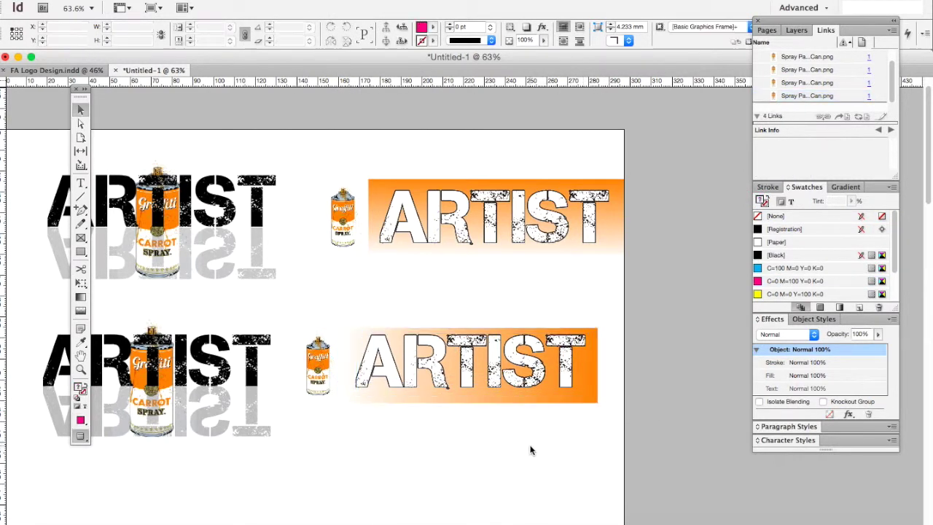
Duplicate the lower feathered orange banner below the logo at about X 163.3 mm, Y 137 mm
{"action": "left_click", "coordinate": [592, 398]}
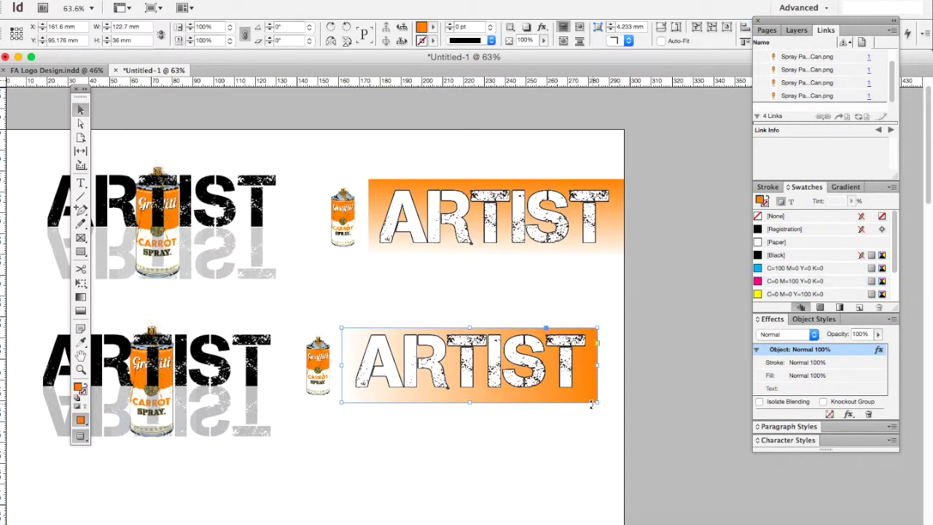
{"action": "left_click_drag", "start_coordinate": [591, 403], "coordinate": [587, 349]}
{"action": "left_click_drag", "start_coordinate": [528, 301], "coordinate": [537, 439]}
Remove the Gradient Feather from the duplicated banner and fill it with yellow (C=0 M=0 Y=100 K=0)
{"action": "right_click", "coordinate": [536, 438]}
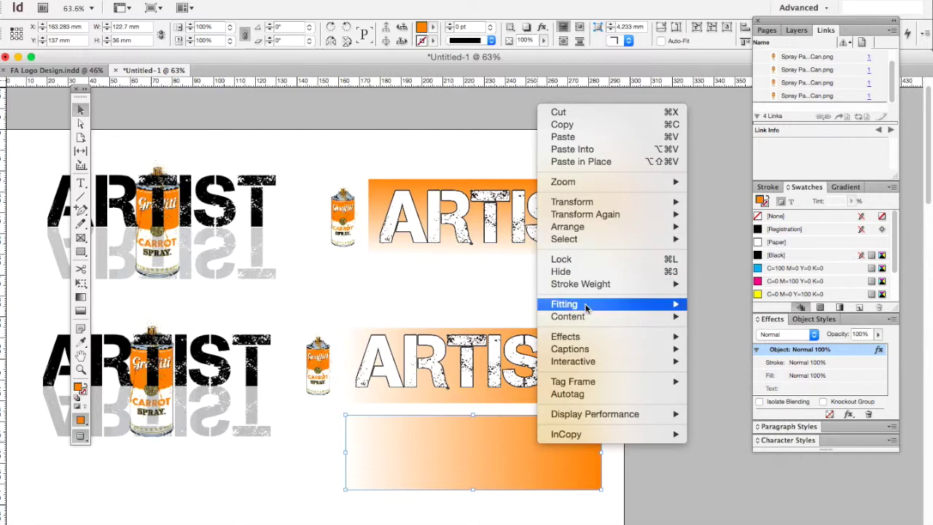
{"action": "mouse_move", "coordinate": [588, 338]}
{"action": "left_click", "coordinate": [727, 453]}
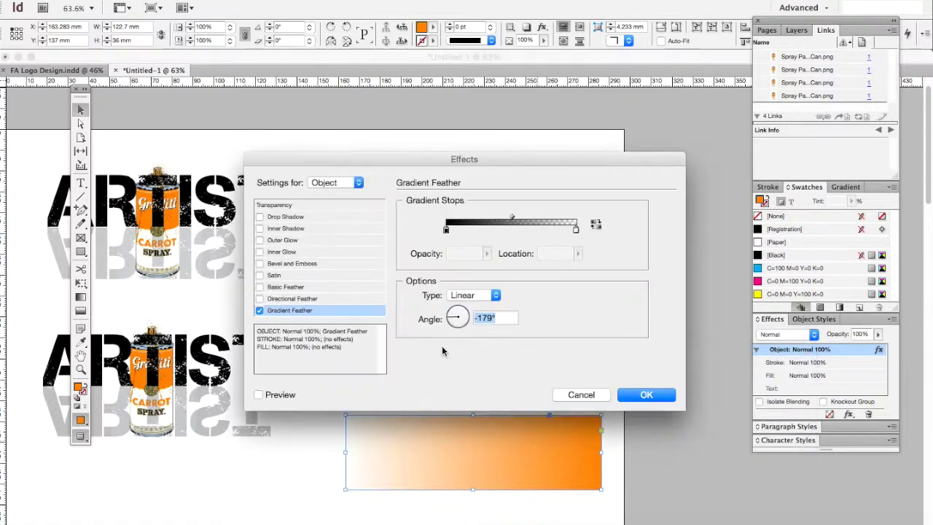
{"action": "left_click", "coordinate": [258, 311]}
{"action": "left_click", "coordinate": [651, 398]}
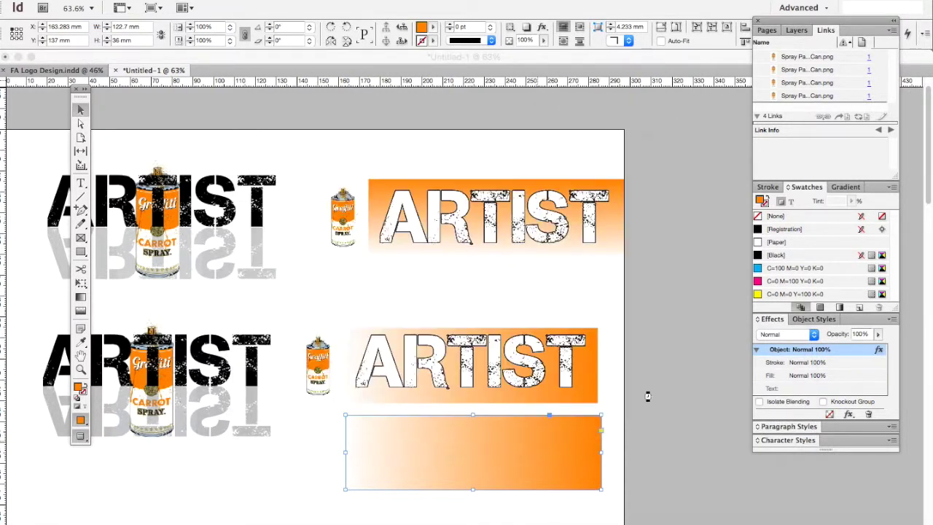
{"action": "scroll", "coordinate": [777, 293], "scroll_direction": "down", "scroll_amount": 2}
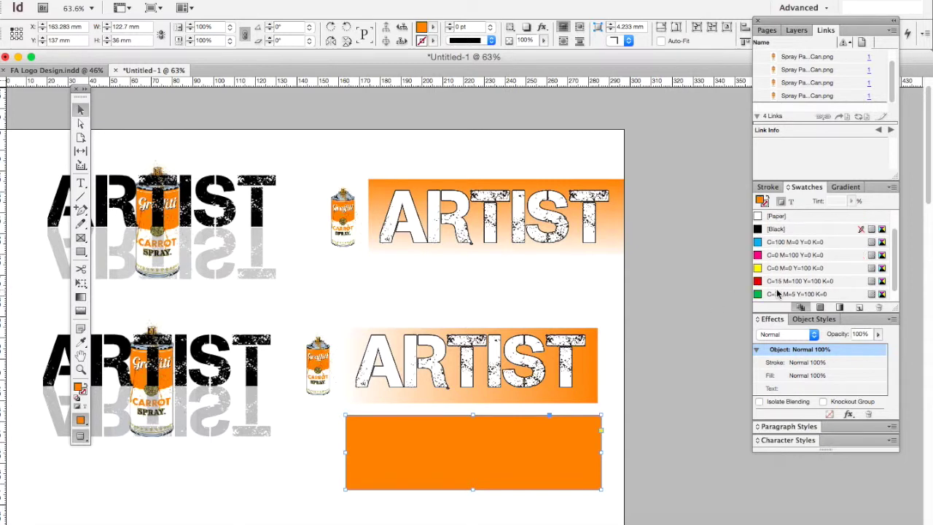
{"action": "left_click", "coordinate": [779, 268]}
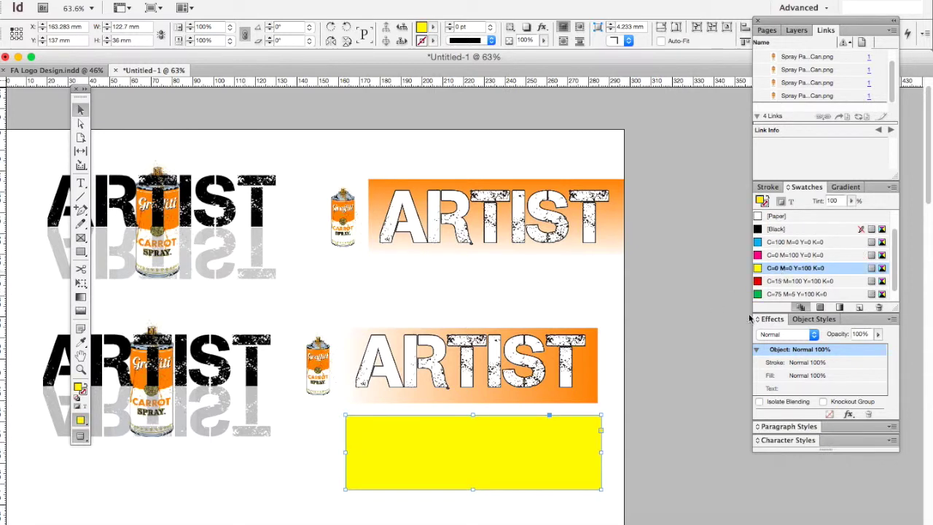
Send the yellow banner backward in the stacking order and align it behind the lower feathered orange banner
{"action": "right_click", "coordinate": [544, 467]}
{"action": "mouse_move", "coordinate": [591, 255]}
{"action": "left_click", "coordinate": [750, 268]}
{"action": "left_click_drag", "start_coordinate": [590, 470], "coordinate": [585, 384], "text": "alt"}
{"action": "left_click", "coordinate": [669, 399]}
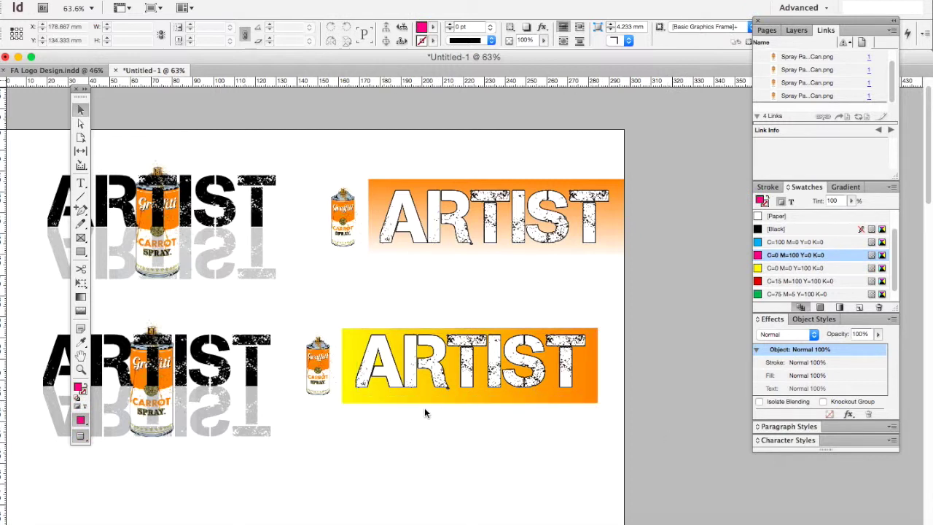
Move the ARTIST text below the yellow banner and nudge the feathered orange banner up to about Y 72.7 mm
{"action": "left_click_drag", "start_coordinate": [514, 377], "coordinate": [513, 474]}
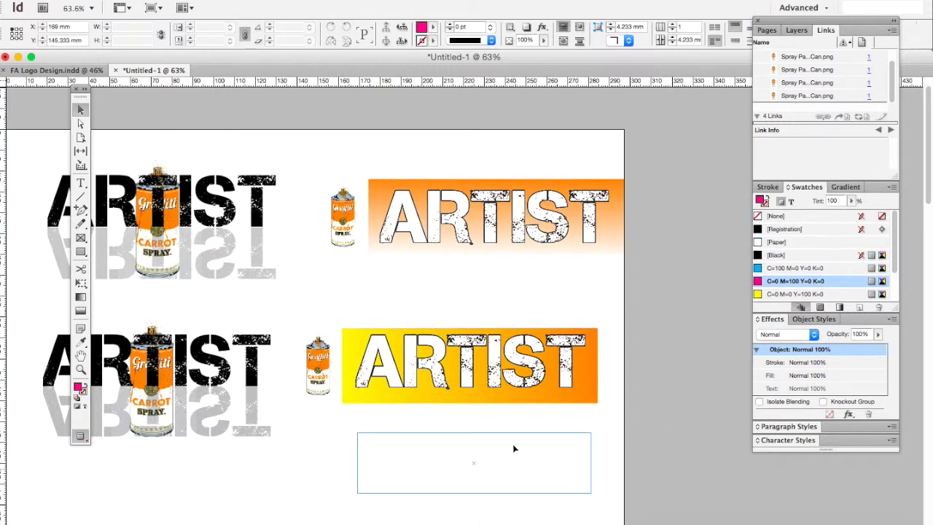
{"action": "left_click", "coordinate": [517, 390]}
{"action": "key", "text": "shift+Up"}
{"action": "key", "text": "shift+Up"}
{"action": "key", "text": "shift+Up"}
{"action": "key", "text": "shift+Up"}
{"action": "key", "text": "shift+Up"}
{"action": "key", "text": "shift+Up"}
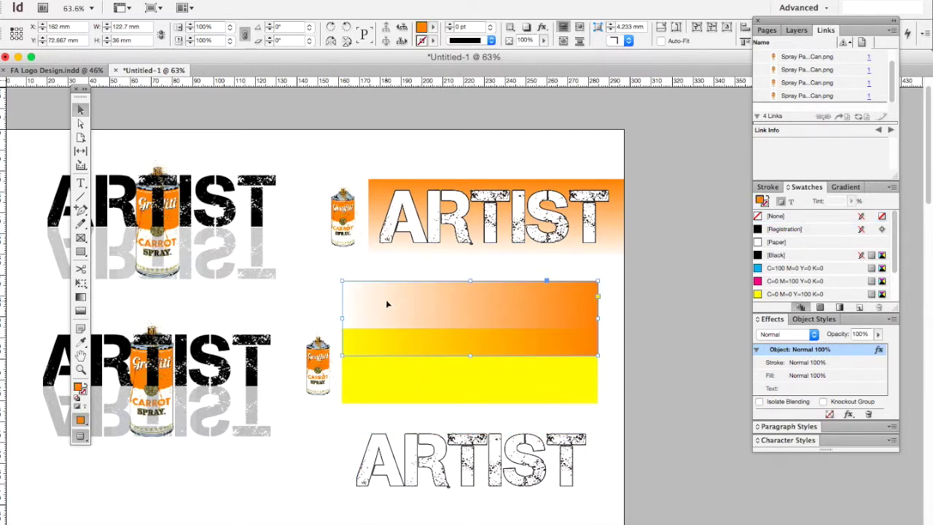
Move the feathered orange banner back over the yellow one and put the ARTIST text back on top
{"action": "left_click_drag", "start_coordinate": [527, 293], "coordinate": [526, 341]}
{"action": "left_click", "coordinate": [507, 476]}
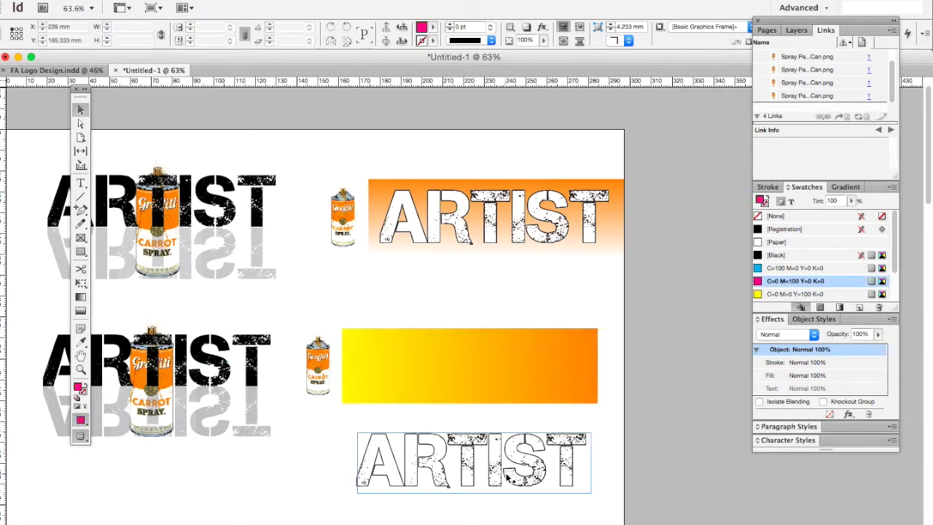
{"action": "left_click_drag", "start_coordinate": [507, 477], "coordinate": [536, 384]}
{"action": "left_click", "coordinate": [535, 441]}
Move the whole yellow-to-orange banner logo up about 8 mm
{"action": "left_click_drag", "start_coordinate": [554, 439], "coordinate": [314, 312]}
{"action": "left_click_drag", "start_coordinate": [447, 394], "coordinate": [448, 378]}
{"action": "left_click", "coordinate": [408, 439]}
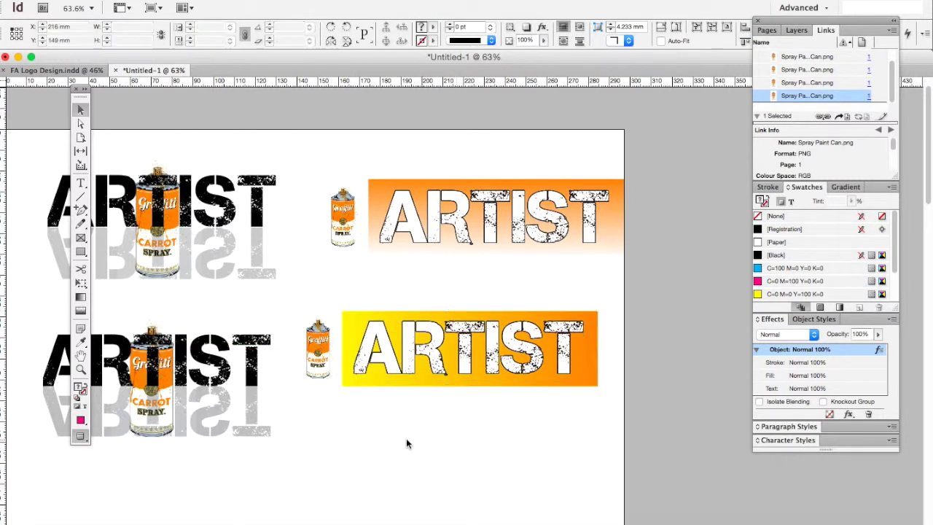
Duplicate the ARTIST text from the yellow-to-orange banner onto the empty page below, at about X 164.3 mm, Y 144 mm
{"action": "left_click", "coordinate": [81, 182]}
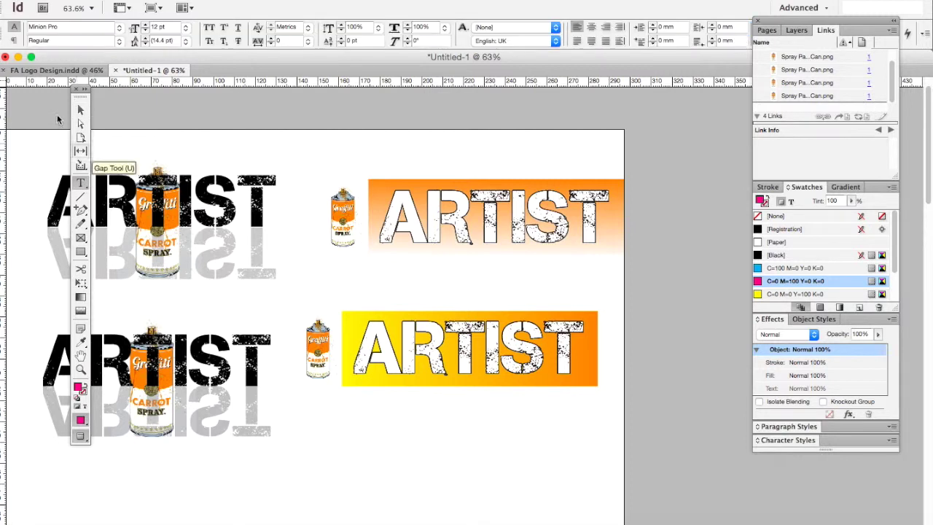
{"action": "left_click", "coordinate": [81, 110]}
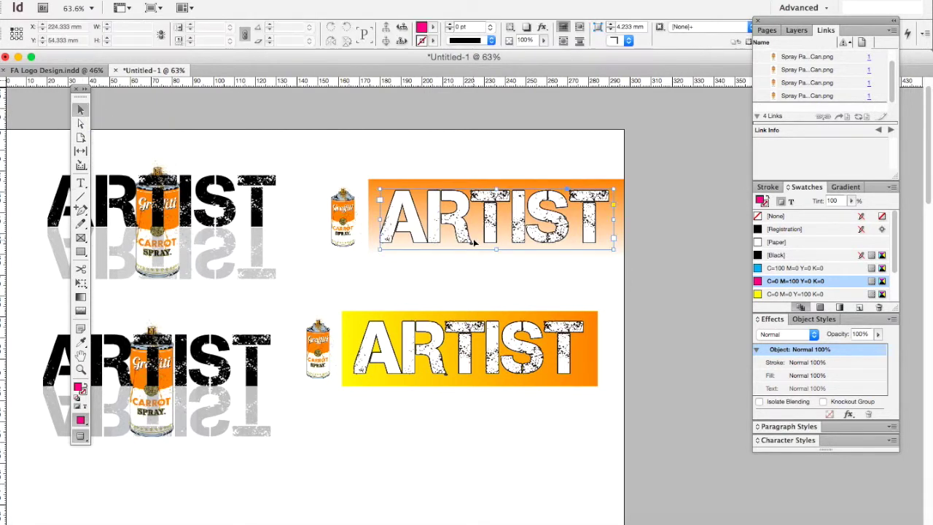
{"action": "left_click", "coordinate": [478, 375]}
{"action": "left_click_drag", "start_coordinate": [478, 339], "coordinate": [477, 489]}
{"action": "right_click", "coordinate": [531, 473]}
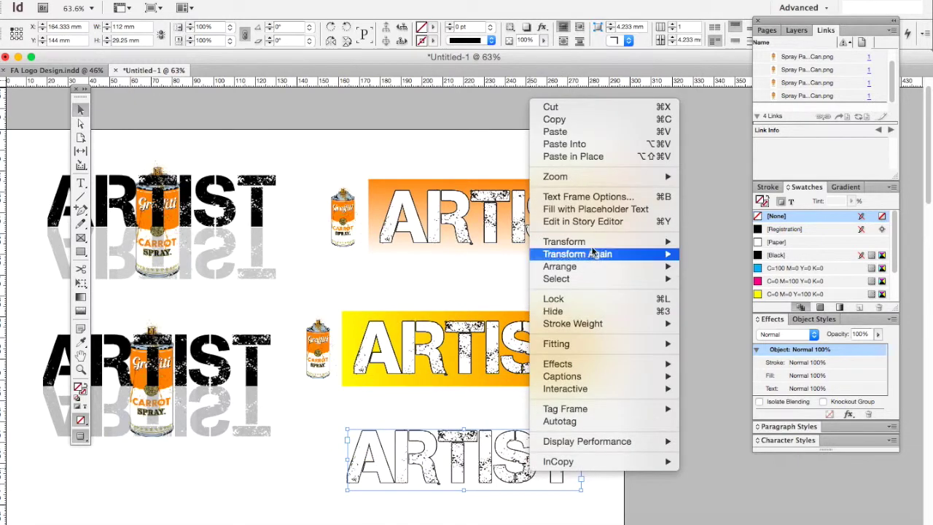
{"action": "mouse_move", "coordinate": [594, 373]}
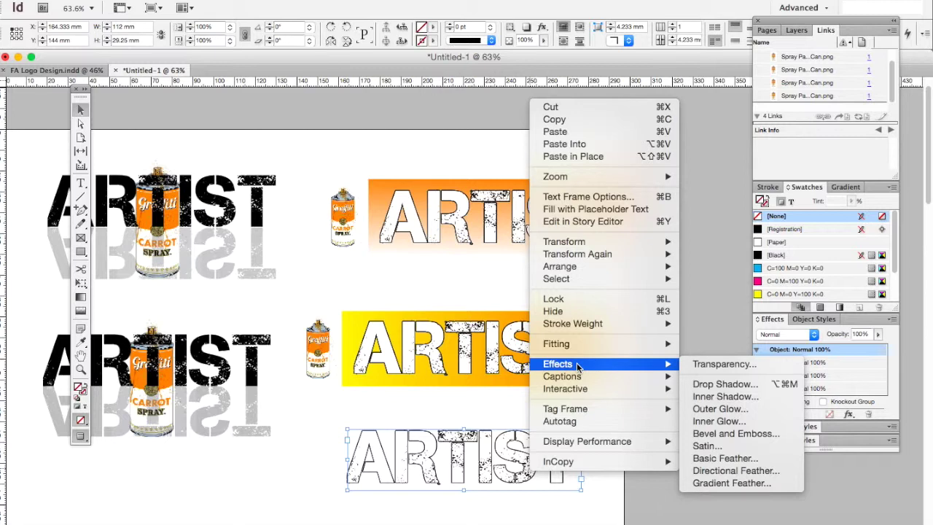
{"action": "key", "text": "Escape"}
{"action": "double_click", "coordinate": [463, 457]}
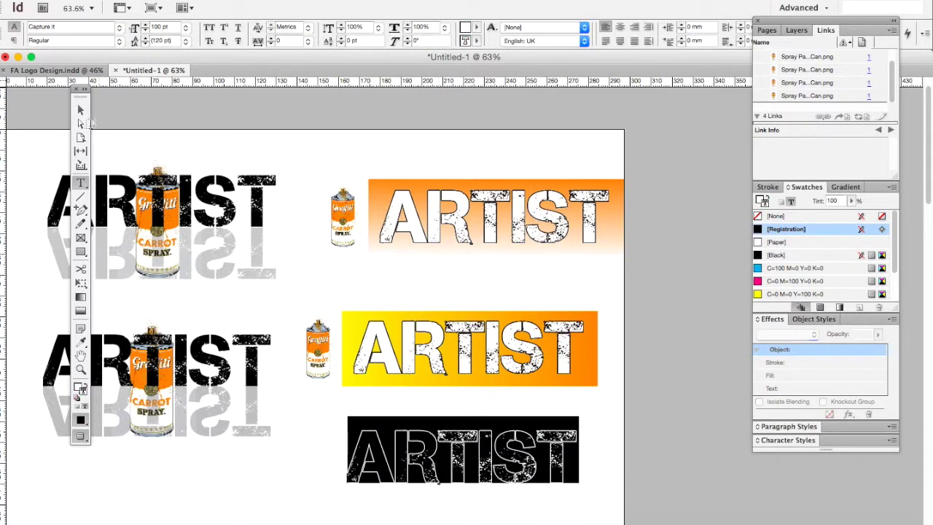
{"action": "left_click", "coordinate": [82, 110]}
Apply a Drop Shadow to the loose ARTIST text with Multiply mode, 75% opacity, 3.492 mm distance and a 135° angle
{"action": "right_click", "coordinate": [483, 479]}
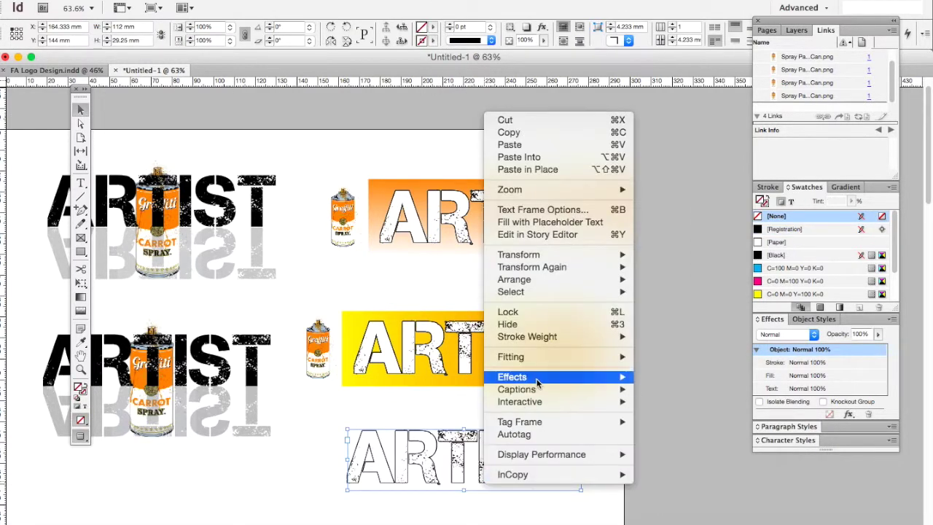
{"action": "mouse_move", "coordinate": [540, 376]}
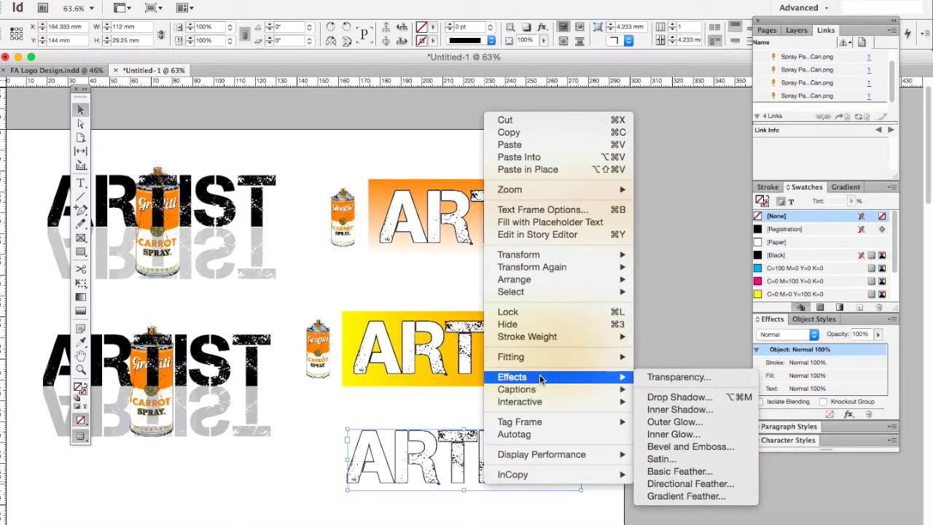
{"action": "left_click", "coordinate": [703, 399]}
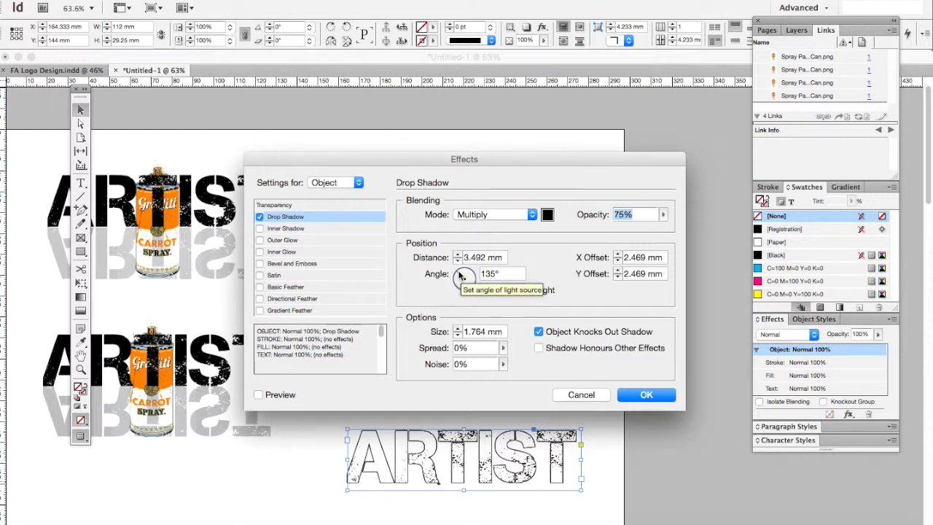
{"action": "left_click", "coordinate": [645, 395]}
{"action": "left_click", "coordinate": [593, 462]}
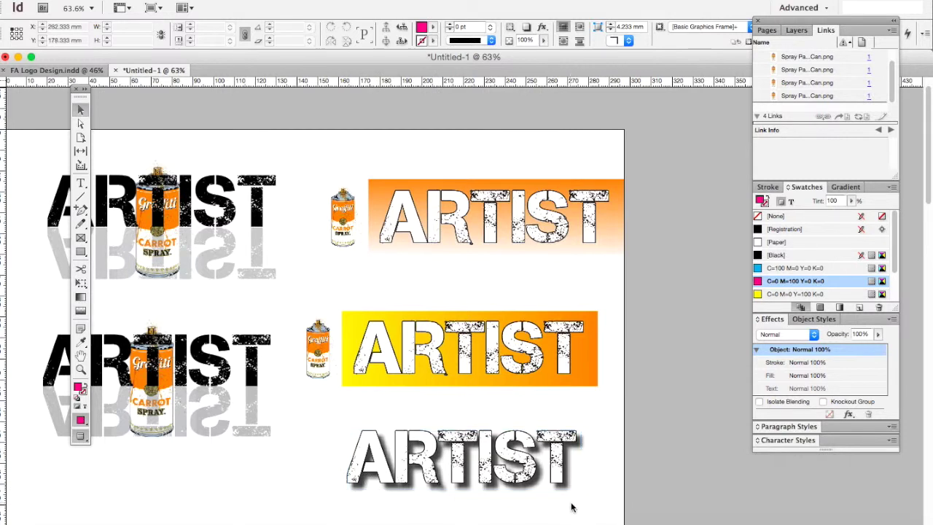
Move the shadowed ARTIST text to about X 170 mm, Y 129.8 mm and duplicate it below at about X 165 mm, Y 168.4 mm
{"action": "left_click_drag", "start_coordinate": [572, 477], "coordinate": [577, 451]}
{"action": "left_click", "coordinate": [644, 455]}
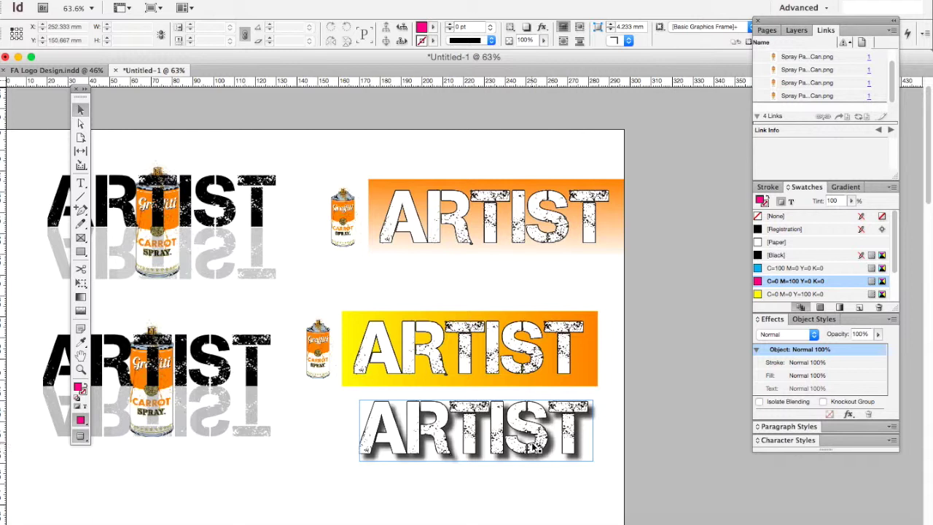
{"action": "scroll", "coordinate": [640, 467], "scroll_direction": "down", "scroll_amount": 3}
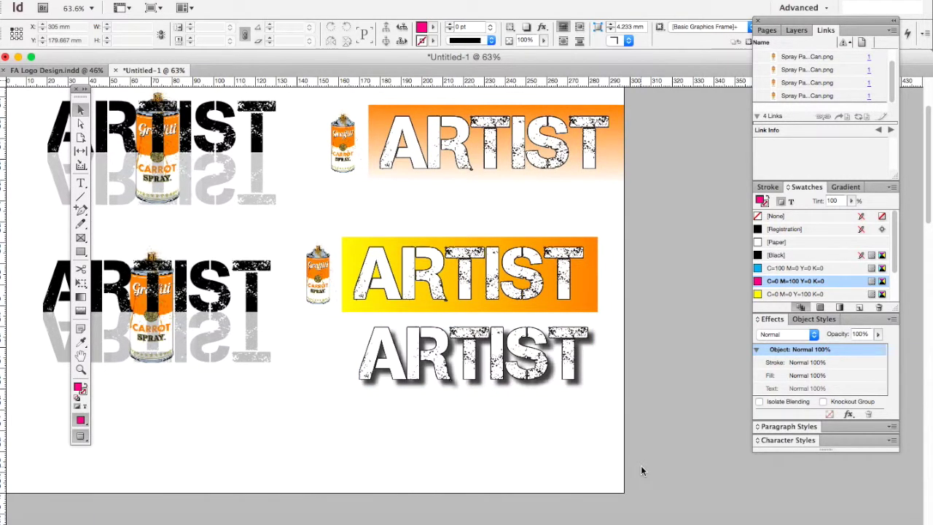
{"action": "left_click", "coordinate": [553, 379]}
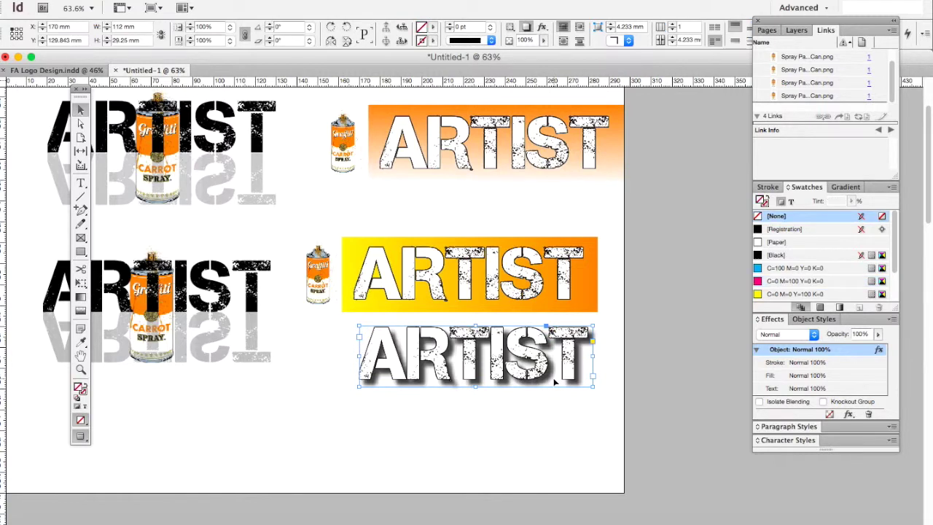
{"action": "left_click_drag", "start_coordinate": [474, 372], "coordinate": [461, 315]}
{"action": "left_click_drag", "start_coordinate": [462, 348], "coordinate": [464, 440]}
{"action": "right_click", "coordinate": [495, 440]}
{"action": "mouse_move", "coordinate": [555, 238]}
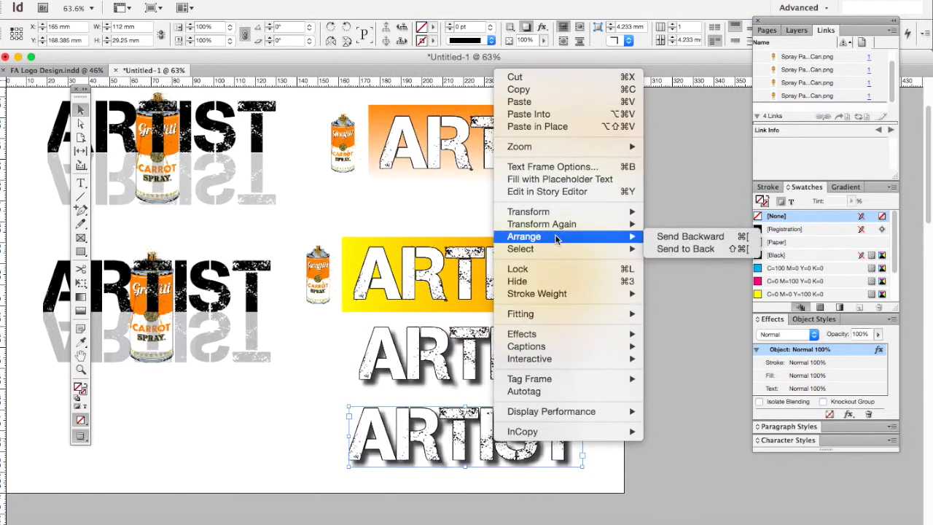
{"action": "mouse_move", "coordinate": [563, 338]}
{"action": "left_click", "coordinate": [656, 353]}
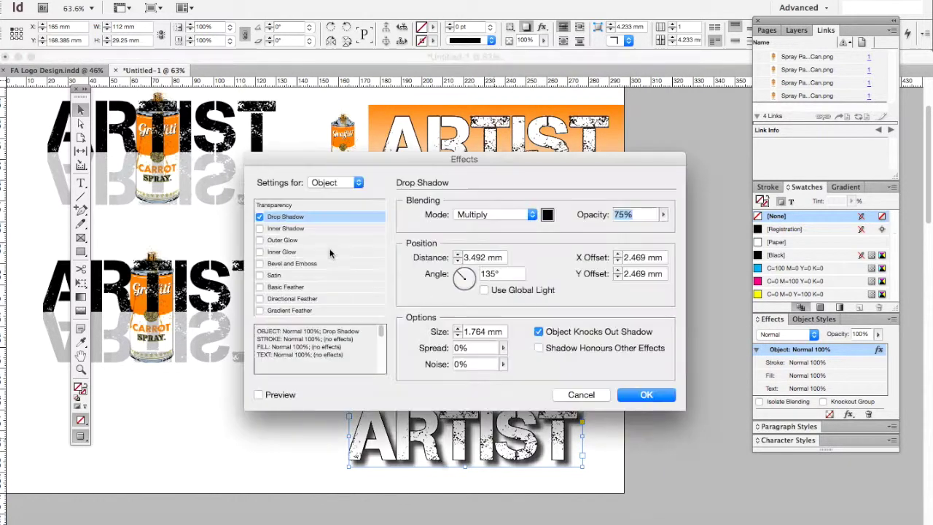
{"action": "left_click", "coordinate": [259, 217]}
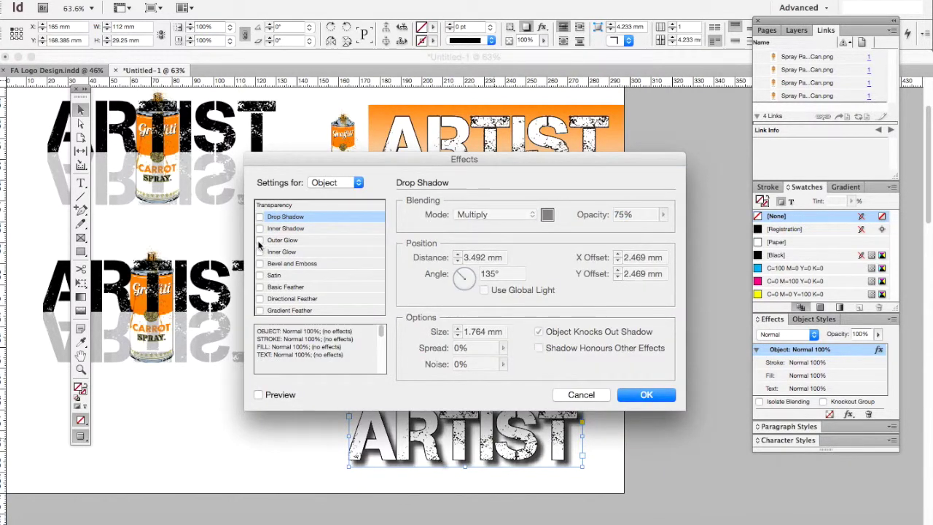
{"action": "left_click", "coordinate": [259, 240]}
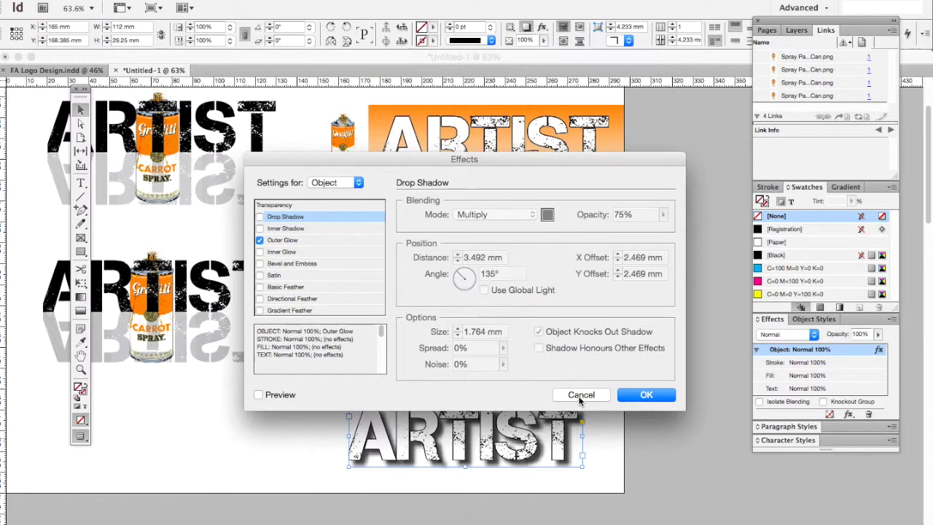
{"action": "left_click", "coordinate": [581, 395]}
Remove the Drop Shadow effect from the lowest duplicated ARTIST text
{"action": "right_click", "coordinate": [567, 419]}
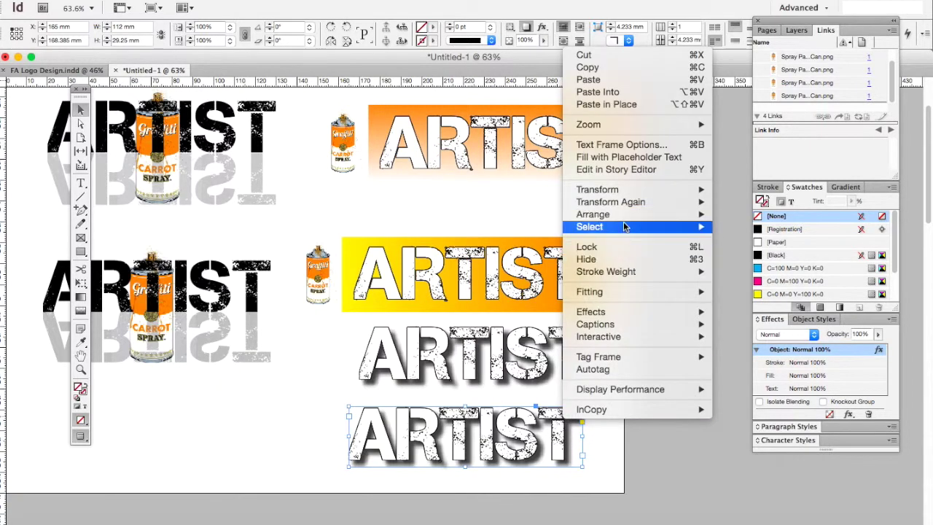
{"action": "mouse_move", "coordinate": [624, 312]}
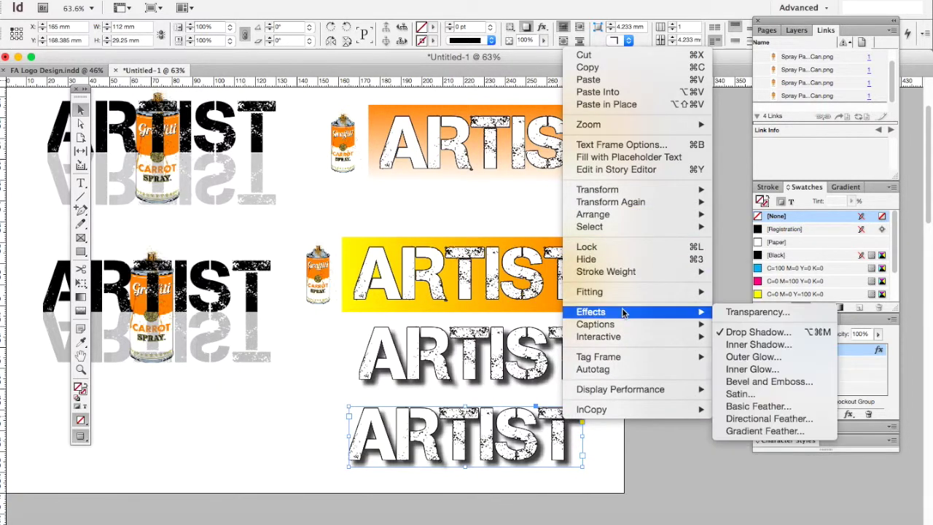
{"action": "left_click", "coordinate": [751, 331]}
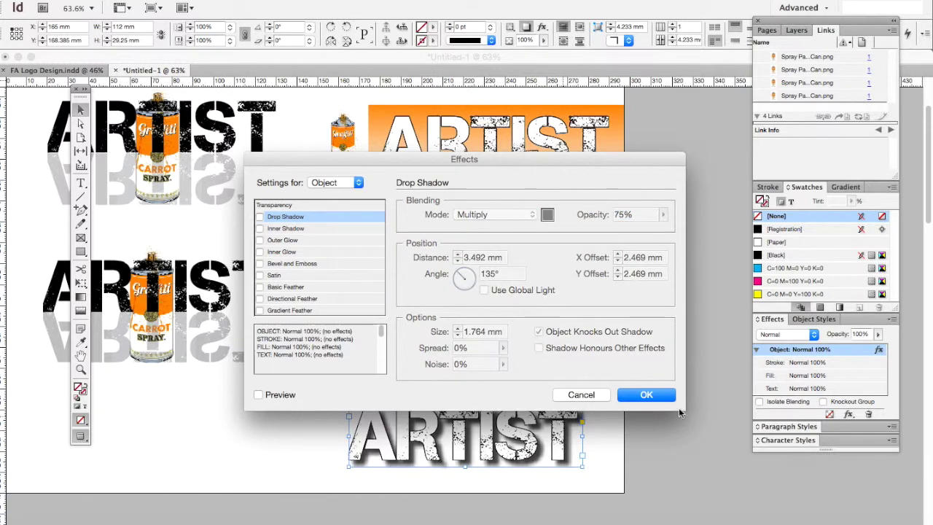
{"action": "left_click", "coordinate": [673, 399]}
{"action": "key", "text": "t"}
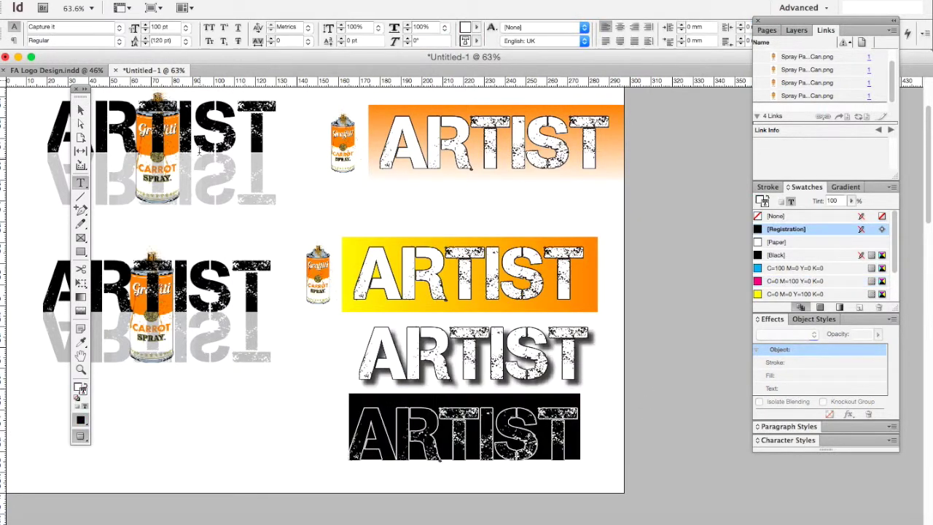
{"action": "right_click", "coordinate": [431, 435]}
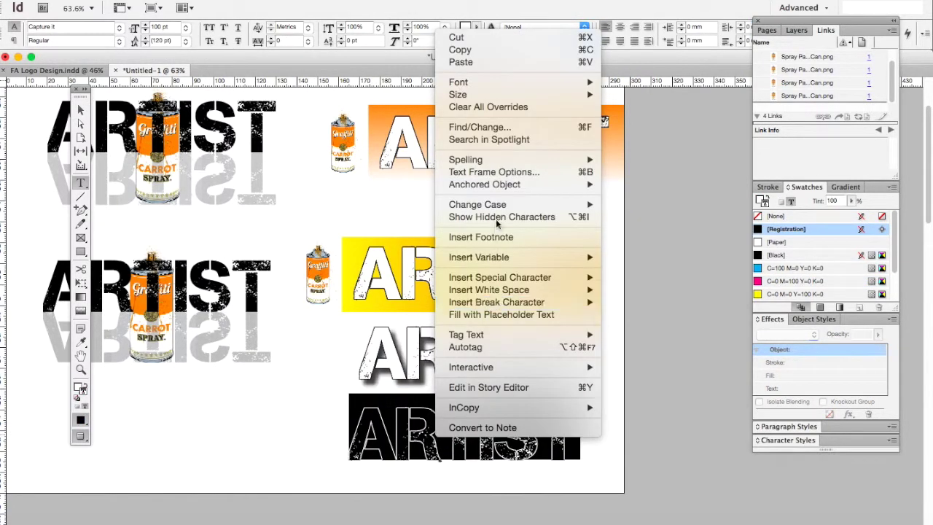
{"action": "left_click", "coordinate": [82, 109]}
Apply an Outer Glow to the lowest ARTIST text with Screen mode, 75% opacity, Softer technique and the red C=15 M=100 Y=100 K=0 swatch
{"action": "left_click", "coordinate": [450, 429]}
{"action": "right_click", "coordinate": [450, 429]}
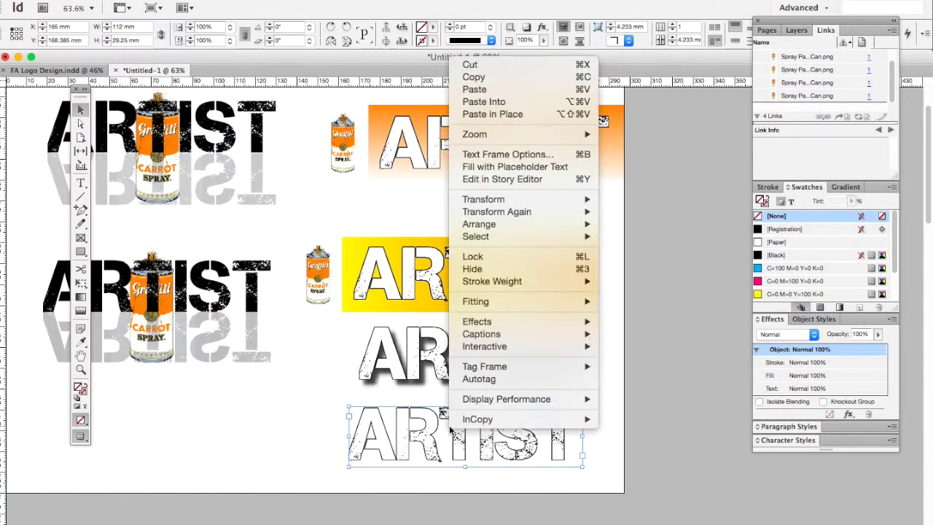
{"action": "mouse_move", "coordinate": [511, 321]}
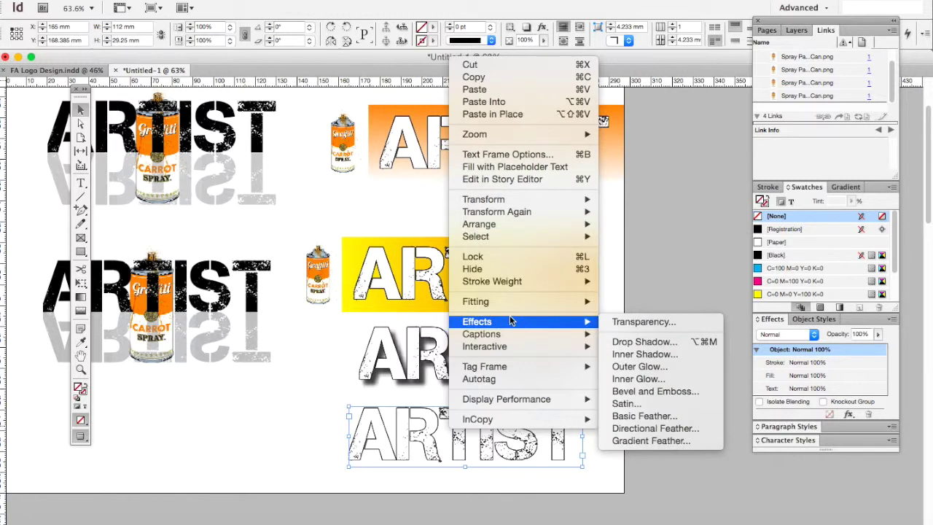
{"action": "left_click", "coordinate": [656, 366]}
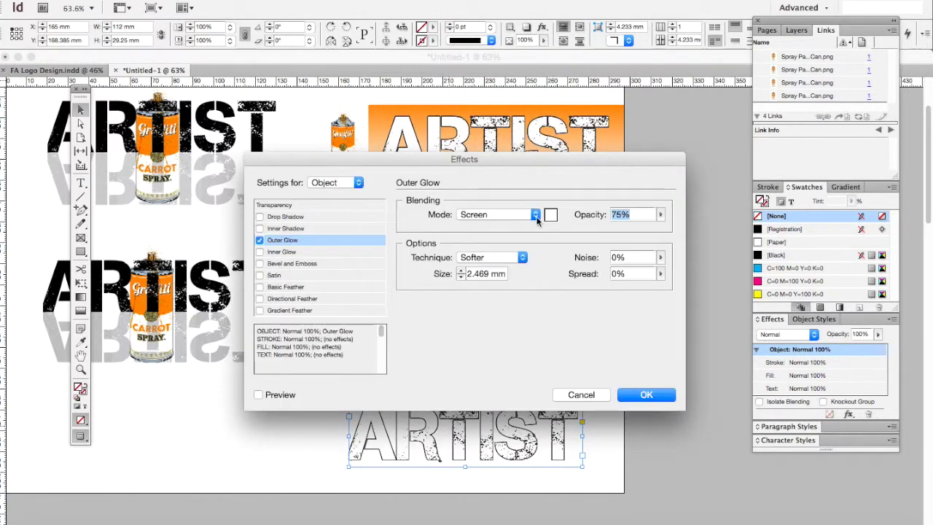
{"action": "left_click", "coordinate": [548, 216]}
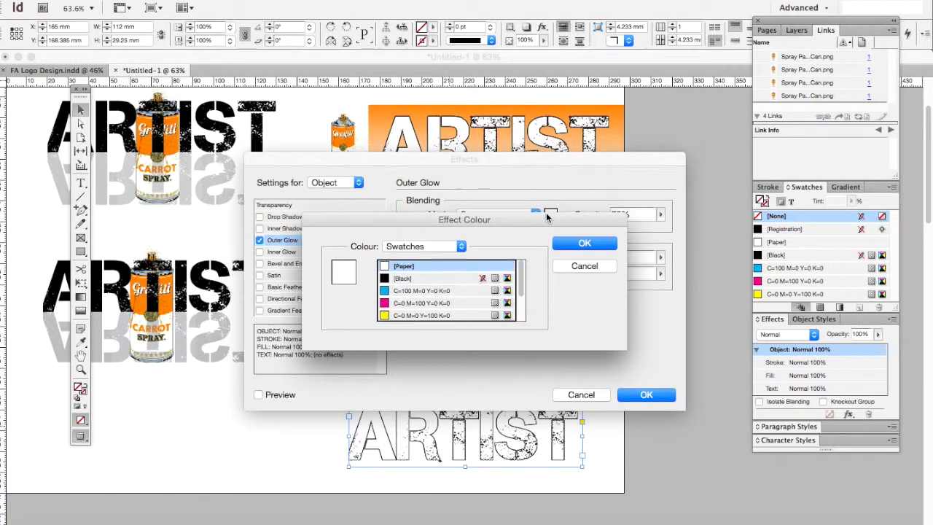
{"action": "scroll", "coordinate": [419, 309], "scroll_direction": "down", "scroll_amount": 3}
{"action": "left_click", "coordinate": [413, 306]}
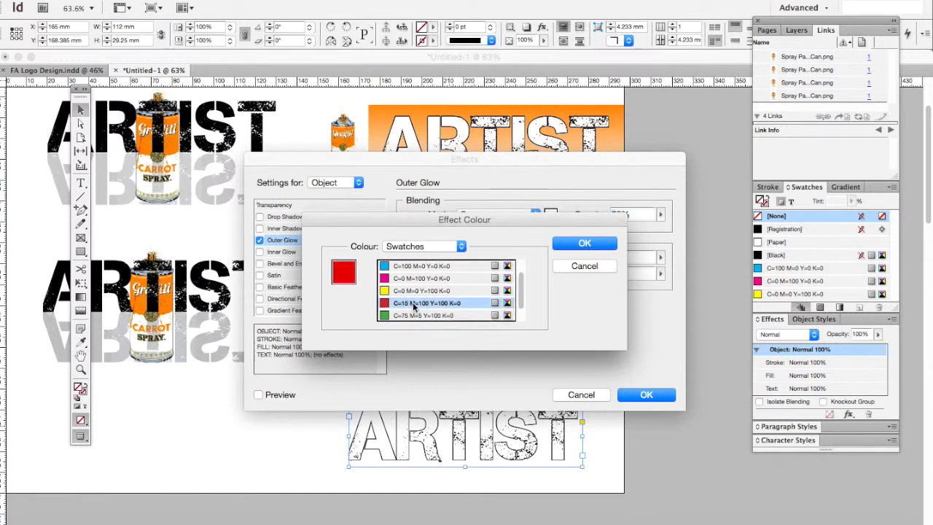
{"action": "left_click", "coordinate": [582, 247]}
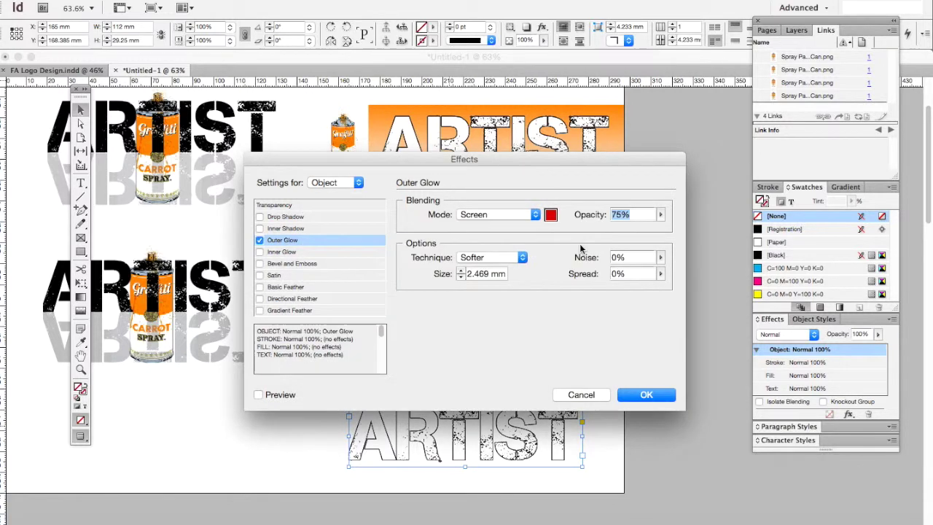
{"action": "left_click", "coordinate": [461, 269]}
{"action": "left_click", "coordinate": [650, 394]}
{"action": "left_click", "coordinate": [674, 392]}
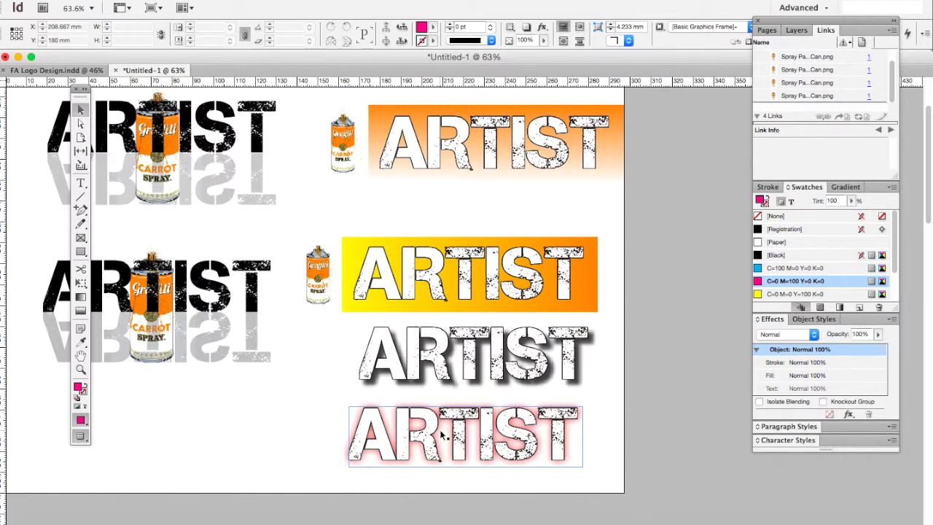
Move the whole orange-to-white banner logo about 2 mm left and 5 mm down so it sits within the page
{"action": "left_click", "coordinate": [475, 380]}
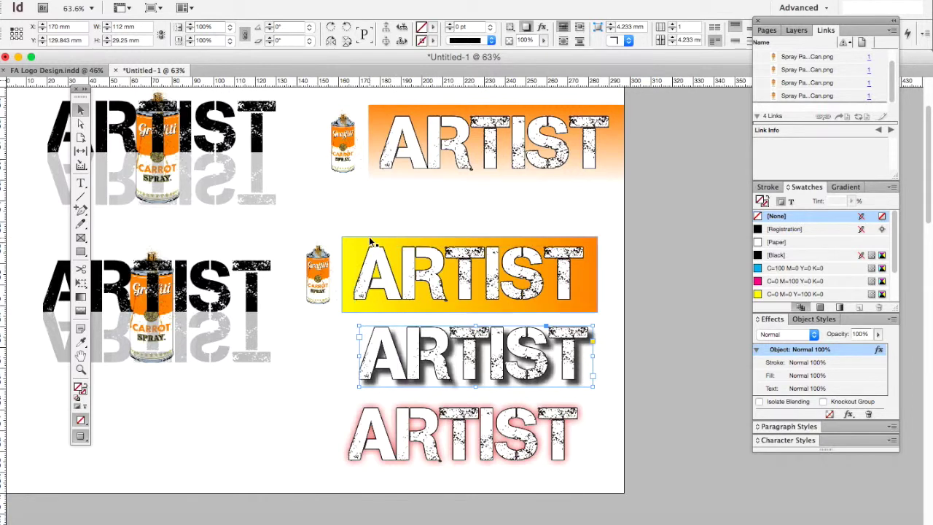
{"action": "mouse_move", "coordinate": [652, 205]}
{"action": "left_mouse_down"}
{"action": "mouse_move", "coordinate": [350, 131]}
{"action": "mouse_move", "coordinate": [368, 118]}
{"action": "left_mouse_up"}
{"action": "mouse_move", "coordinate": [440, 144]}
{"action": "left_mouse_down"}
{"action": "mouse_move", "coordinate": [443, 136]}
{"action": "mouse_move", "coordinate": [450, 153]}
{"action": "left_mouse_up"}
{"action": "left_click", "coordinate": [433, 212]}
{"action": "left_click_drag", "start_coordinate": [225, 127], "coordinate": [229, 166]}
{"action": "left_click", "coordinate": [219, 348]}
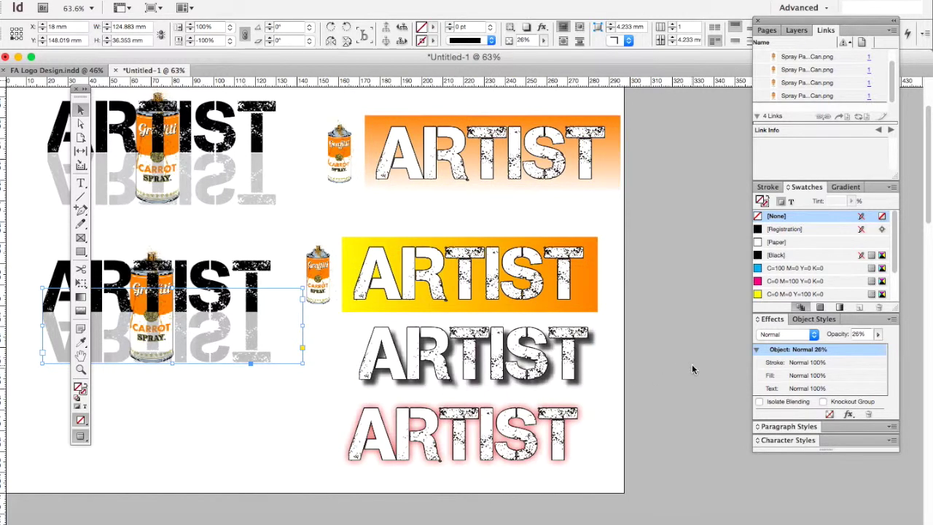
Add a text frame about 92 mm wide and 12 mm high below the second reflected logo and enter the person's name
{"action": "scroll", "coordinate": [692, 364], "scroll_direction": "left", "scroll_amount": 5}
{"action": "scroll", "coordinate": [691, 364], "scroll_direction": "up", "scroll_amount": 2}
{"action": "scroll", "coordinate": [692, 364], "scroll_direction": "right", "scroll_amount": 3}
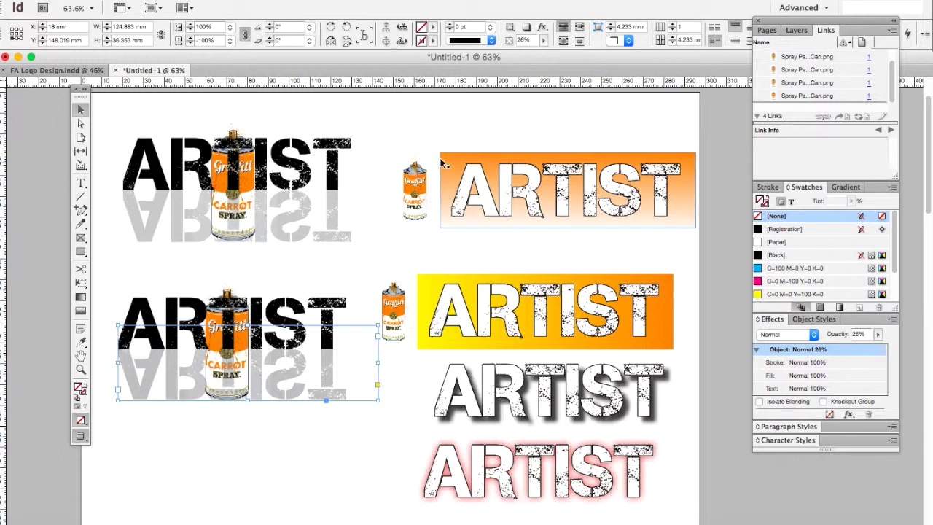
{"action": "left_click_drag", "start_coordinate": [82, 102], "coordinate": [56, 110]}
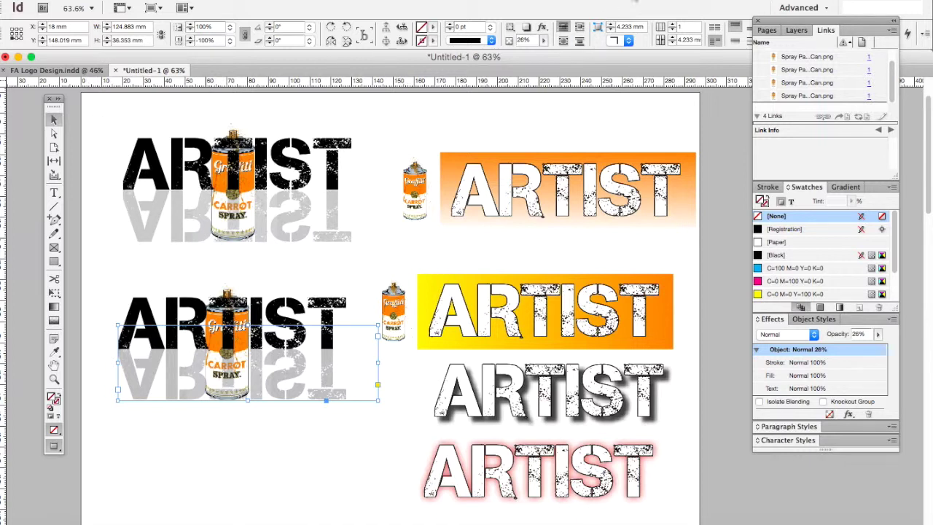
{"action": "left_click", "coordinate": [54, 192]}
{"action": "left_click_drag", "start_coordinate": [125, 469], "coordinate": [317, 495]}
{"action": "type", "text": "Mr. Northcott"}
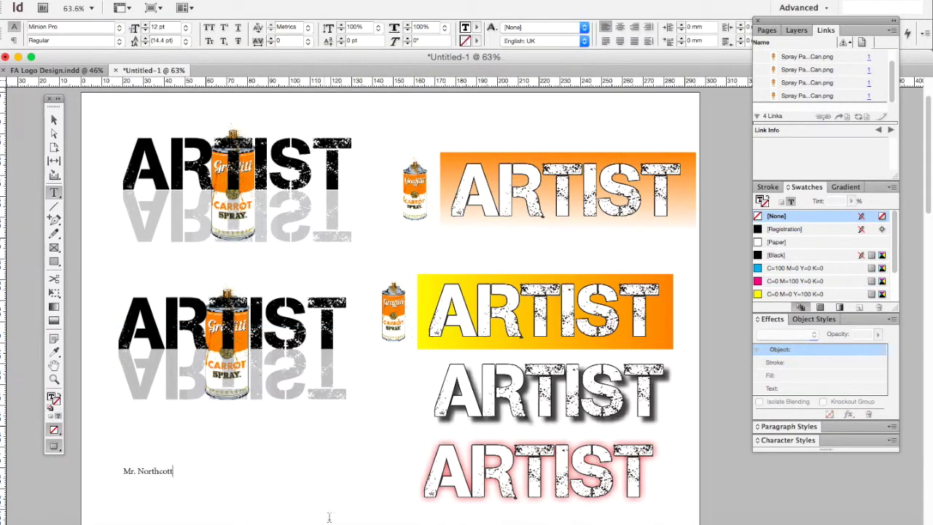
{"action": "left_click", "coordinate": [277, 444]}
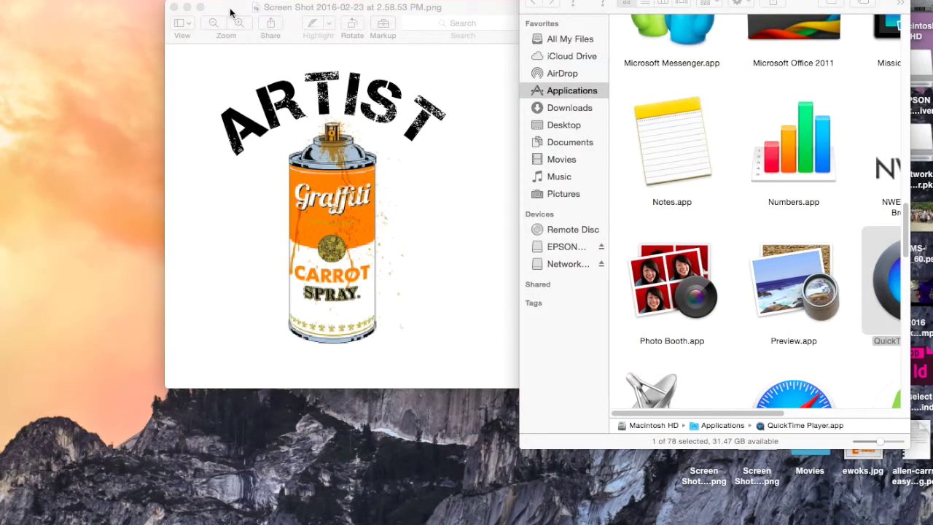
Switch to SketchBook, postpone the offered update, and close the start window and the Brush Properties window
{"action": "left_click_drag", "start_coordinate": [230, 13], "coordinate": [176, 9]}
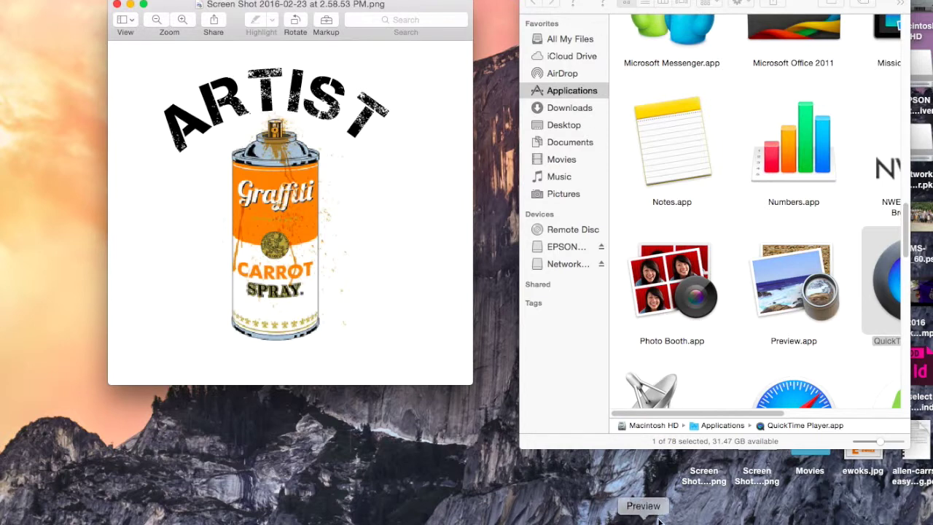
{"action": "left_click", "coordinate": [712, 523]}
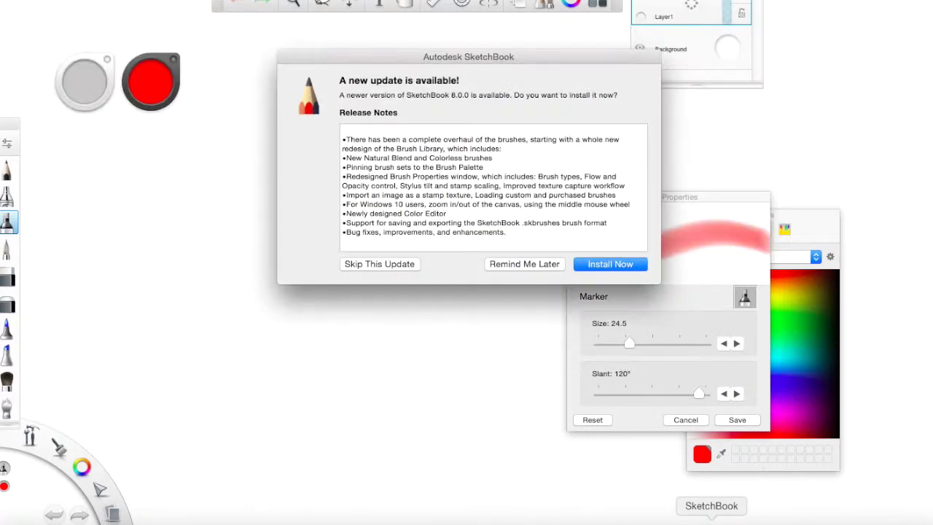
{"action": "left_click", "coordinate": [530, 268]}
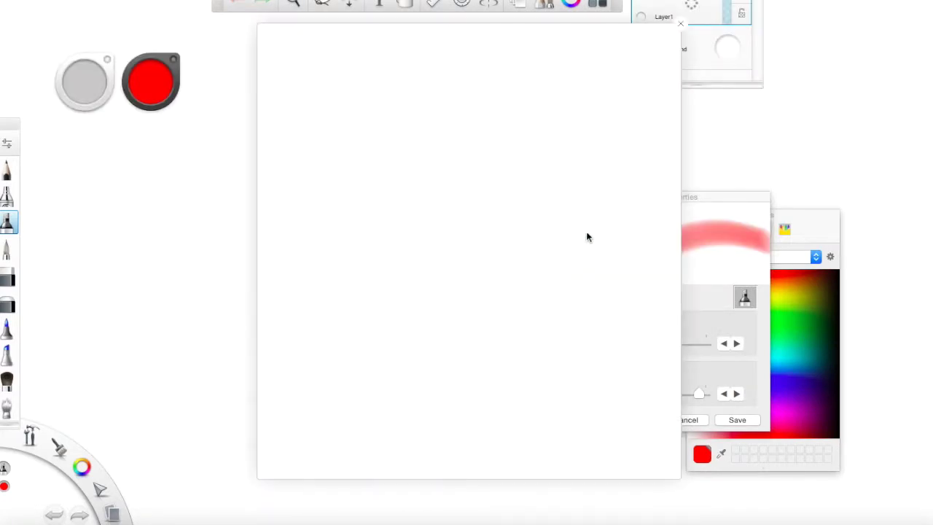
{"action": "left_click", "coordinate": [681, 25]}
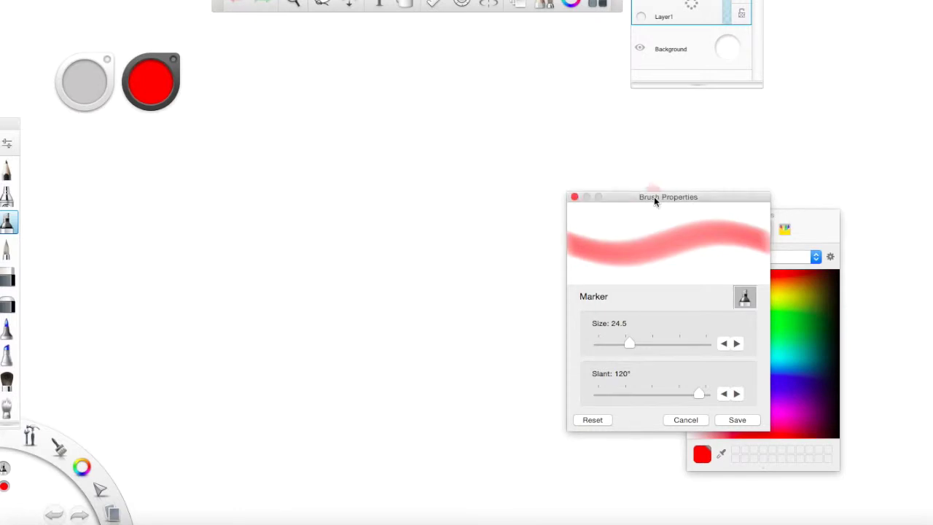
{"action": "left_click_drag", "start_coordinate": [616, 195], "coordinate": [599, 195]}
{"action": "left_click", "coordinate": [568, 196]}
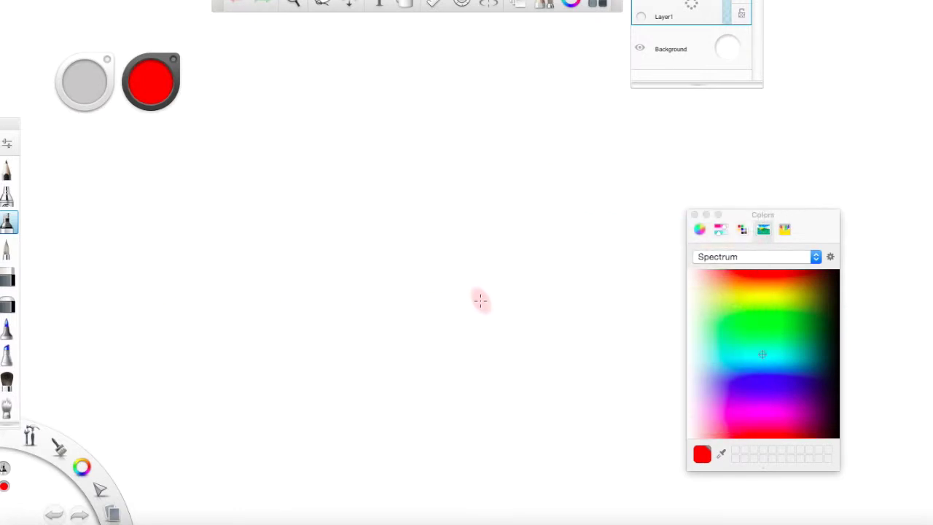
{"action": "left_click", "coordinate": [740, 218]}
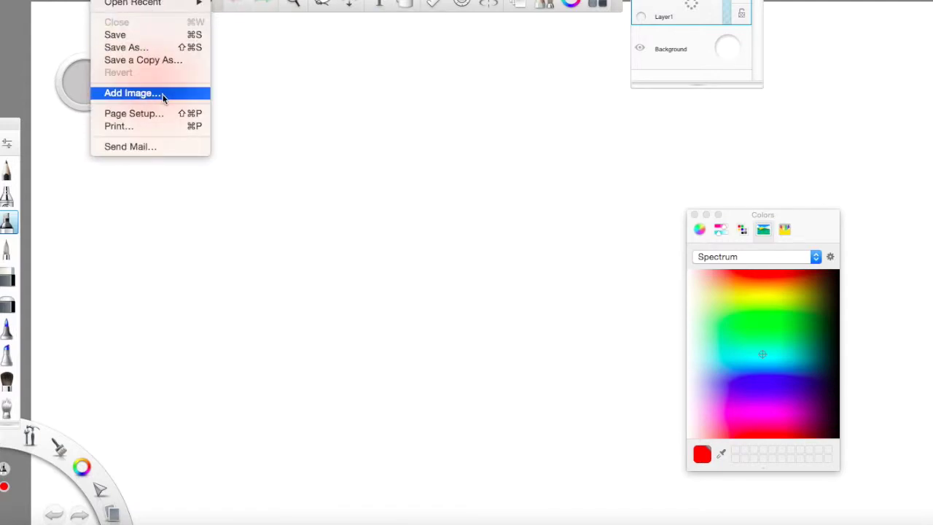
{"action": "left_click", "coordinate": [307, 104]}
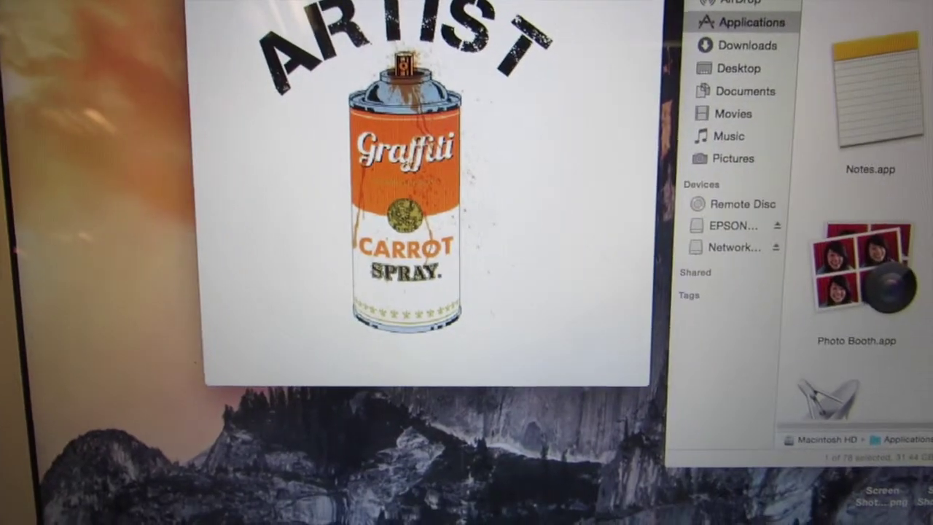
Print one copy of the ARTIST spray-can screenshot from Preview on the EPSON Stylus Photo 1390, US Letter, at 100% scale
{"action": "key", "text": "super+p"}
{"action": "key", "text": "Return"}
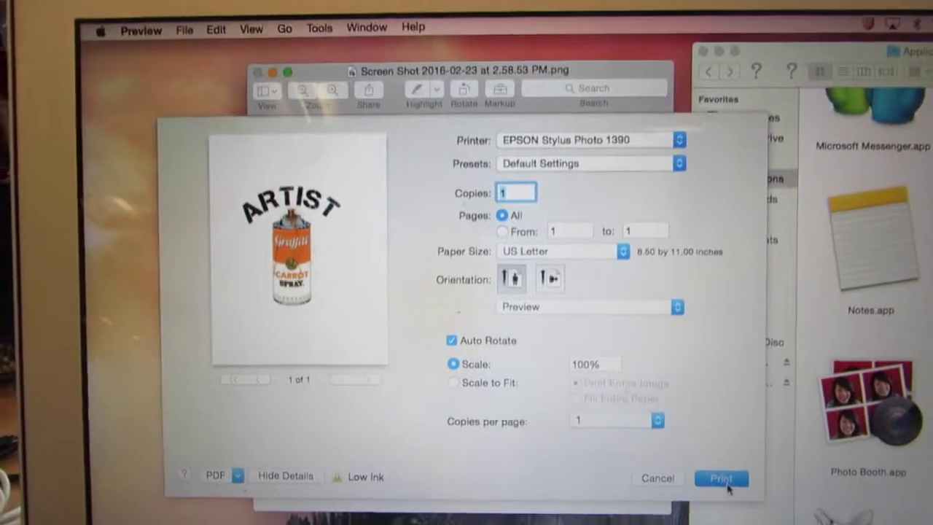
{"action": "left_click", "coordinate": [645, 274]}
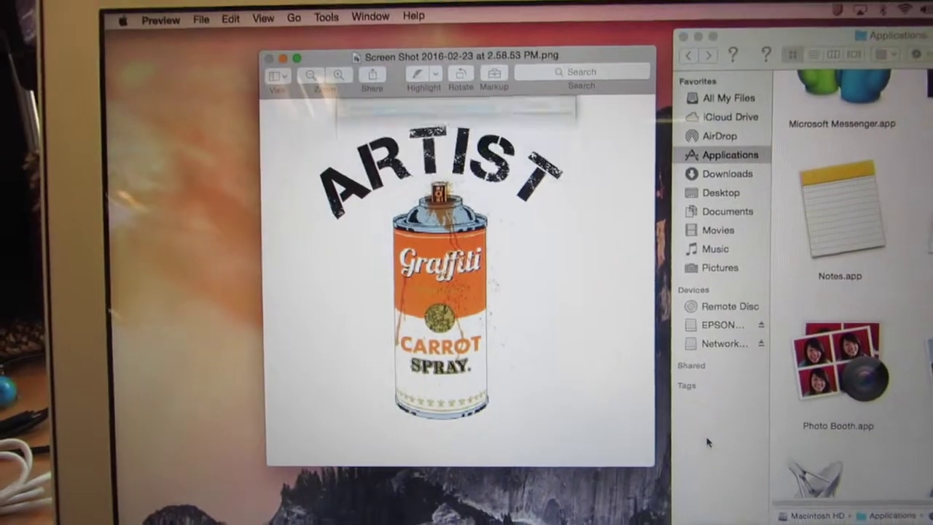